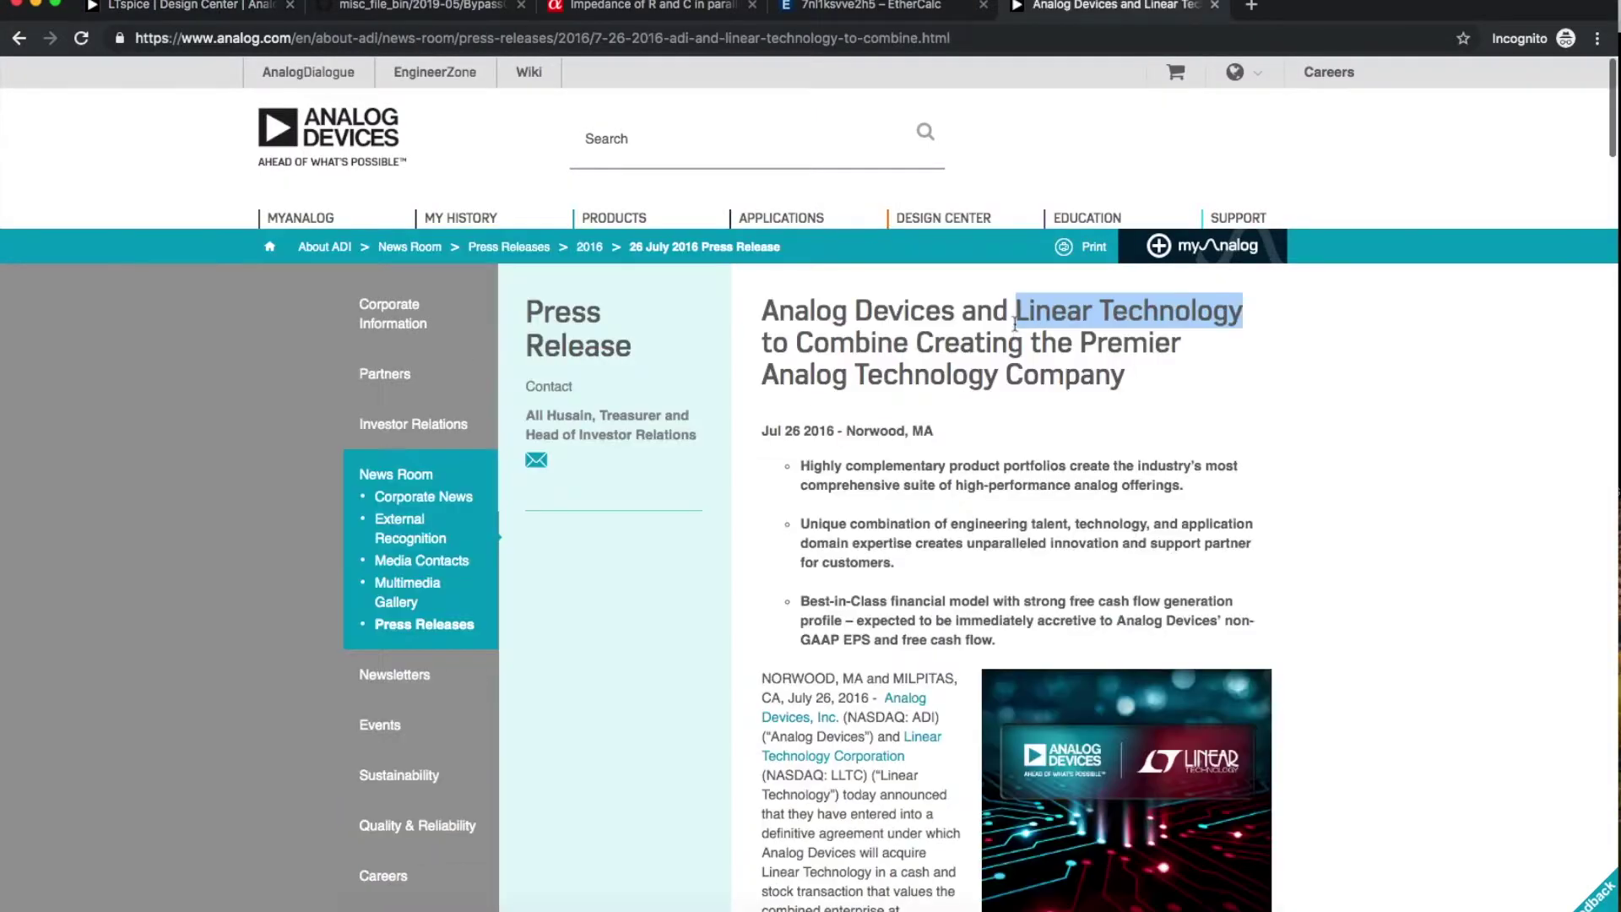
- Close the Analog Devices press release, highlight the LTspice heading, and switch to the GitHub tab
left_click_drag(765, 310, 958, 311)
key("super+w")
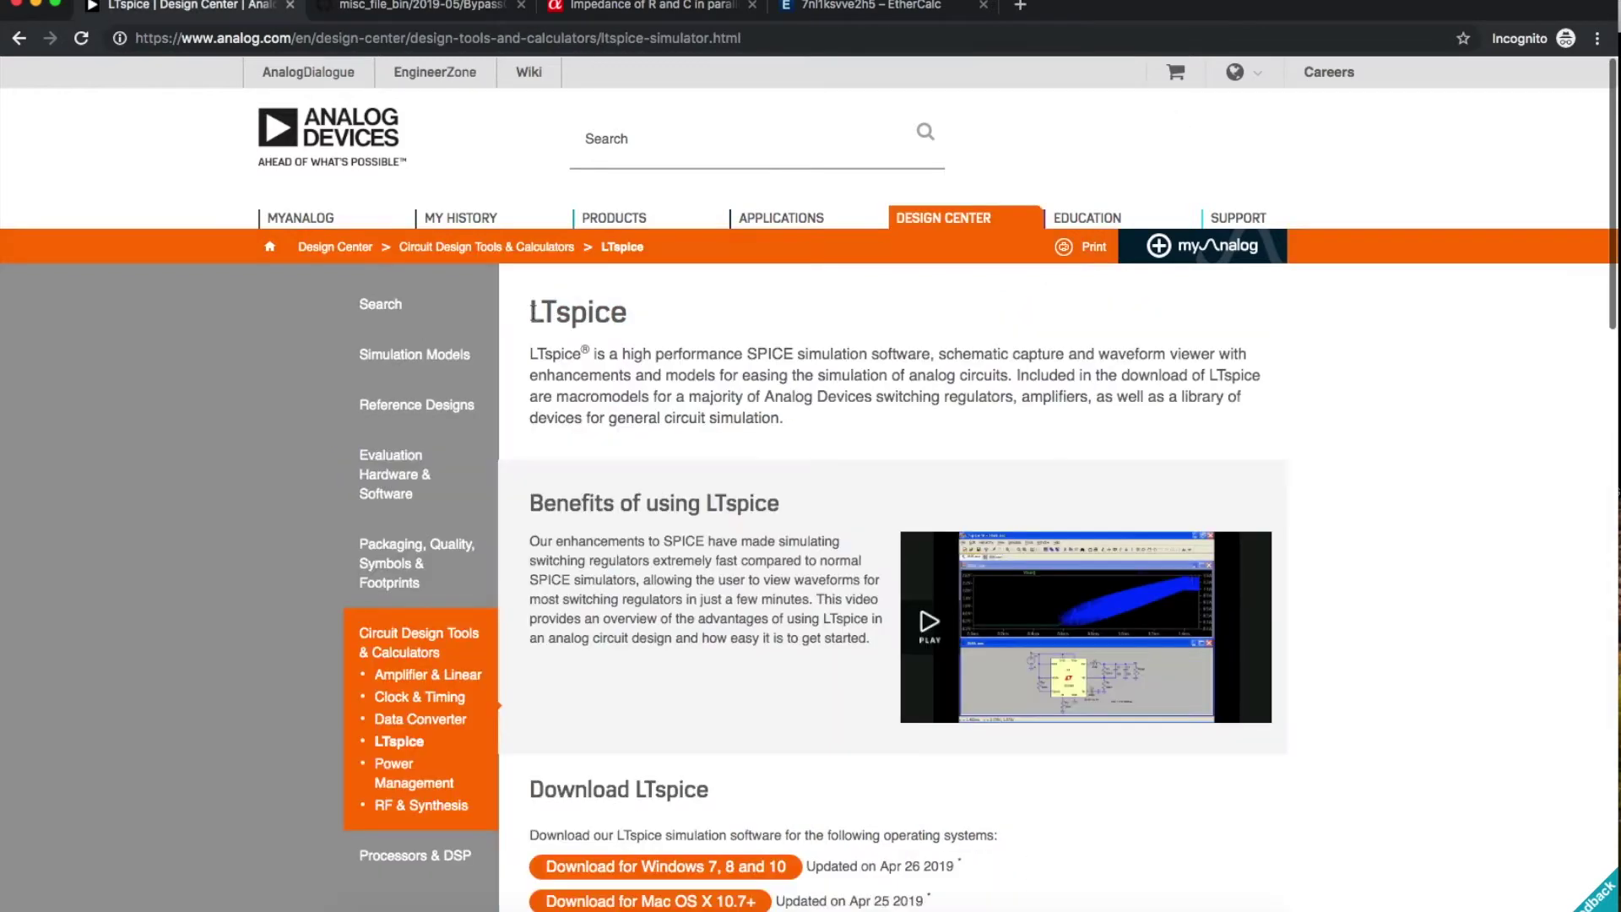
left_click_drag(532, 311, 635, 323)
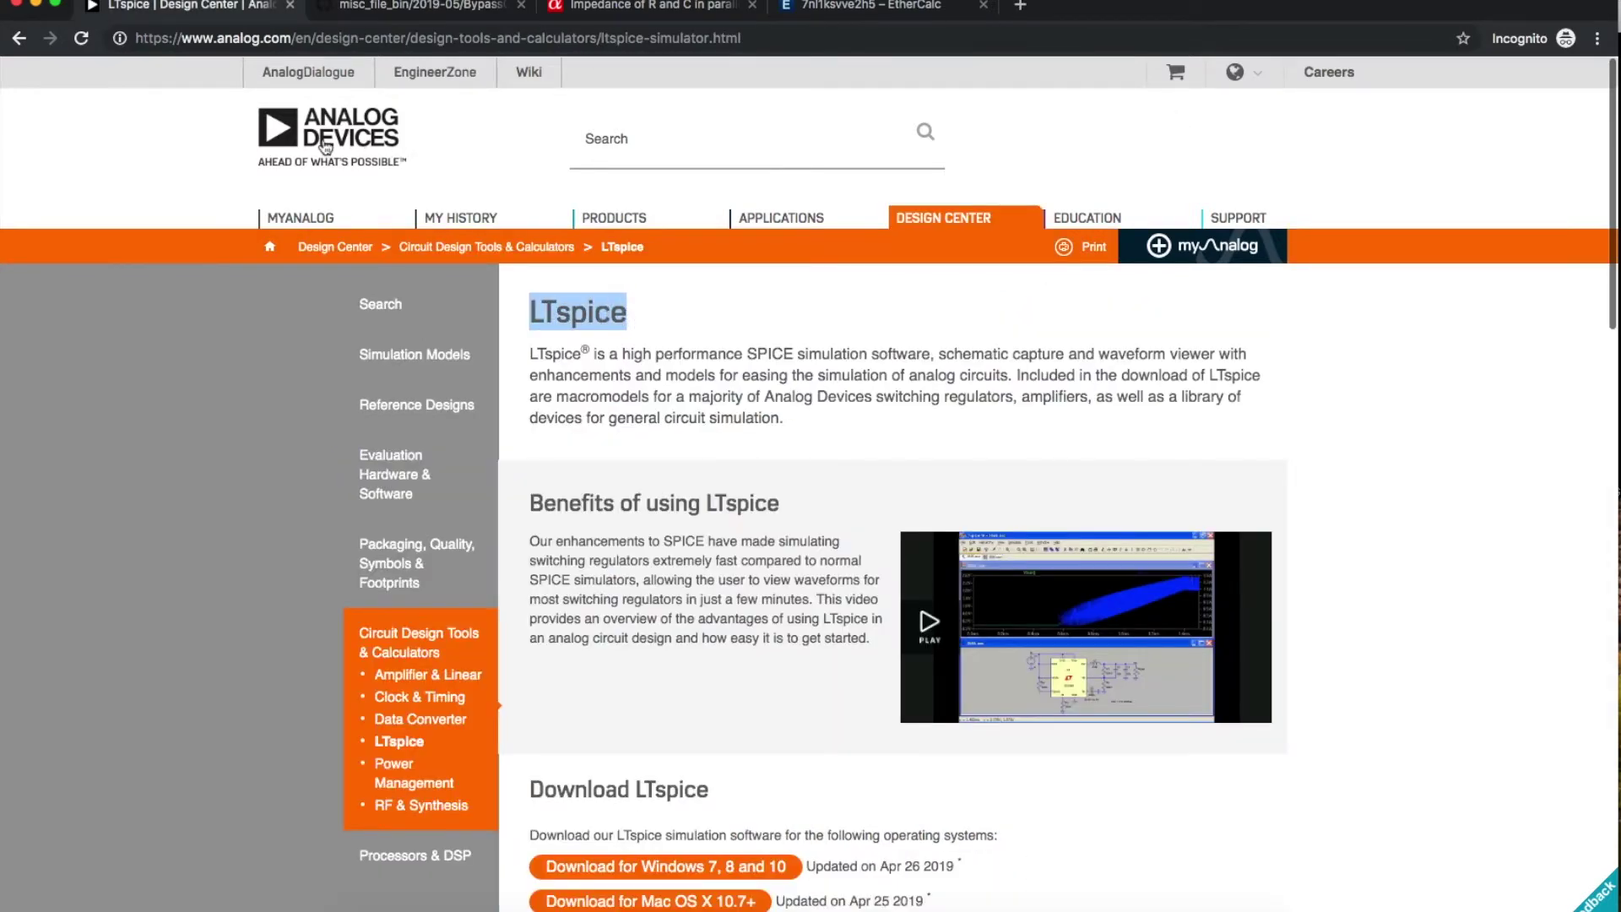
key("ctrl+Tab")
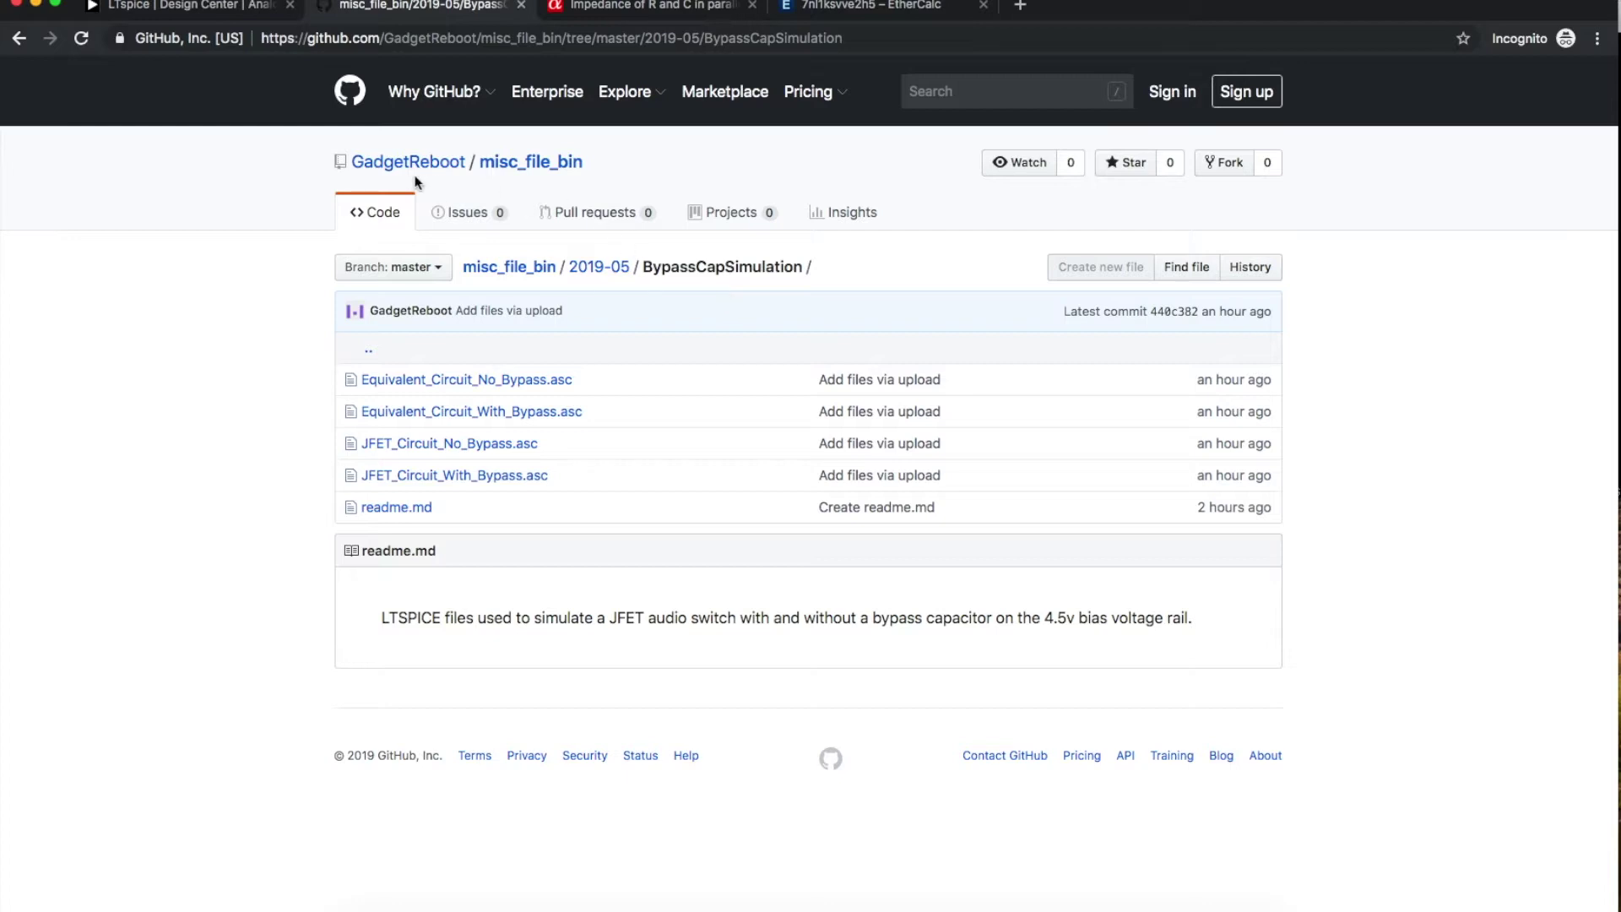
- Open Equivalent_Circuit_No_Bypass.asc on GitHub and highlight its R1 1Meg and V2 sine source lines
left_click(484, 384)
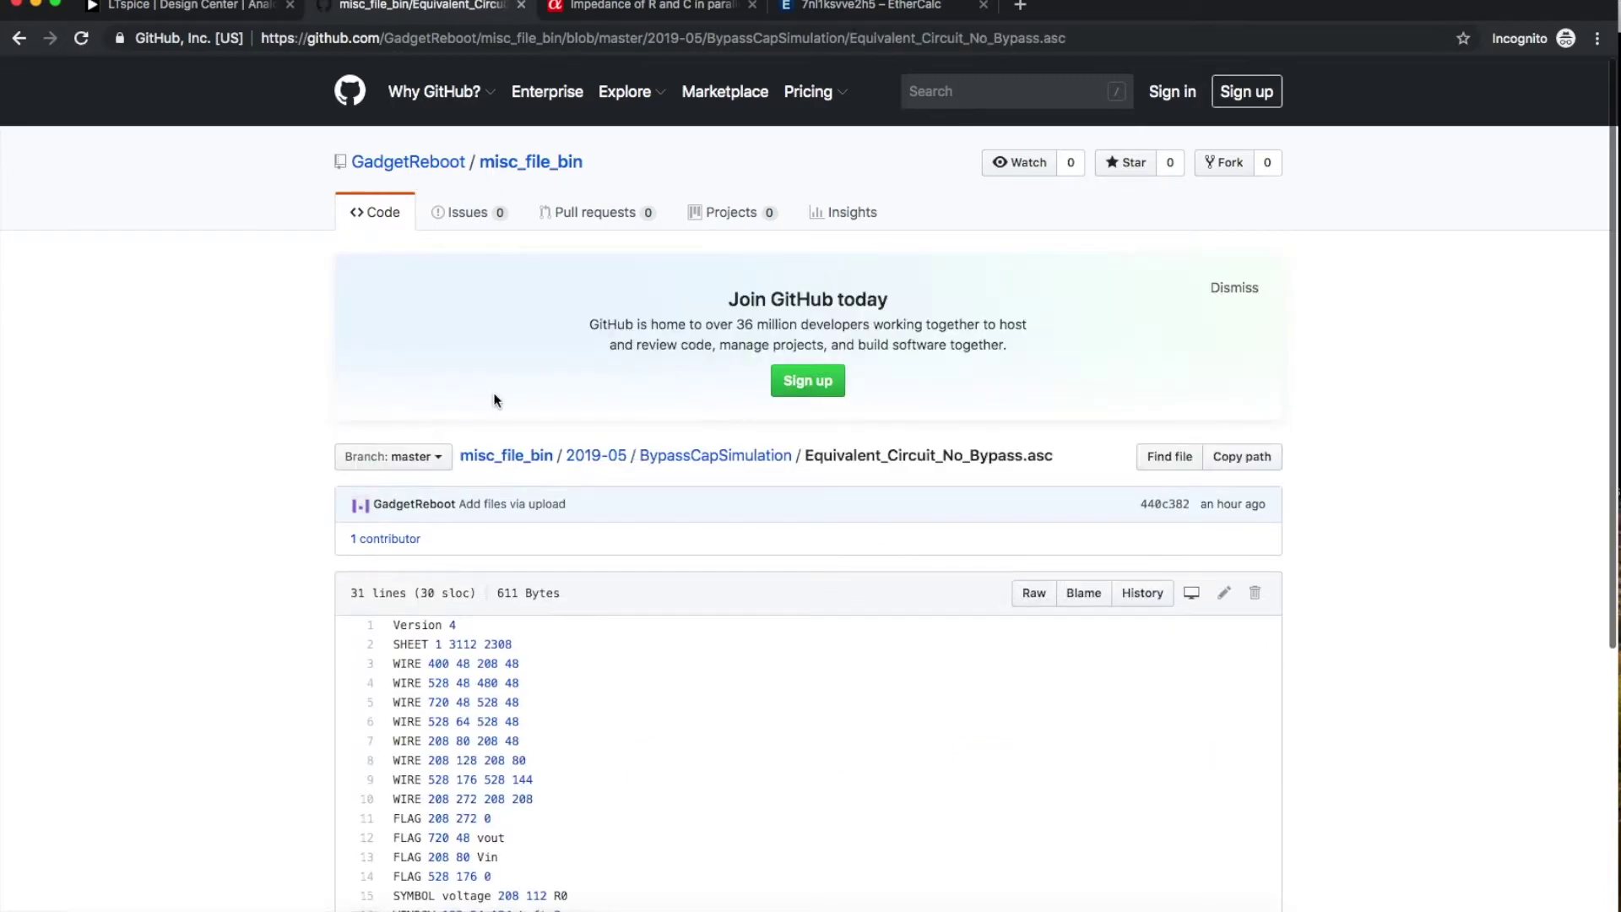
scroll(683, 553, "down", 4)
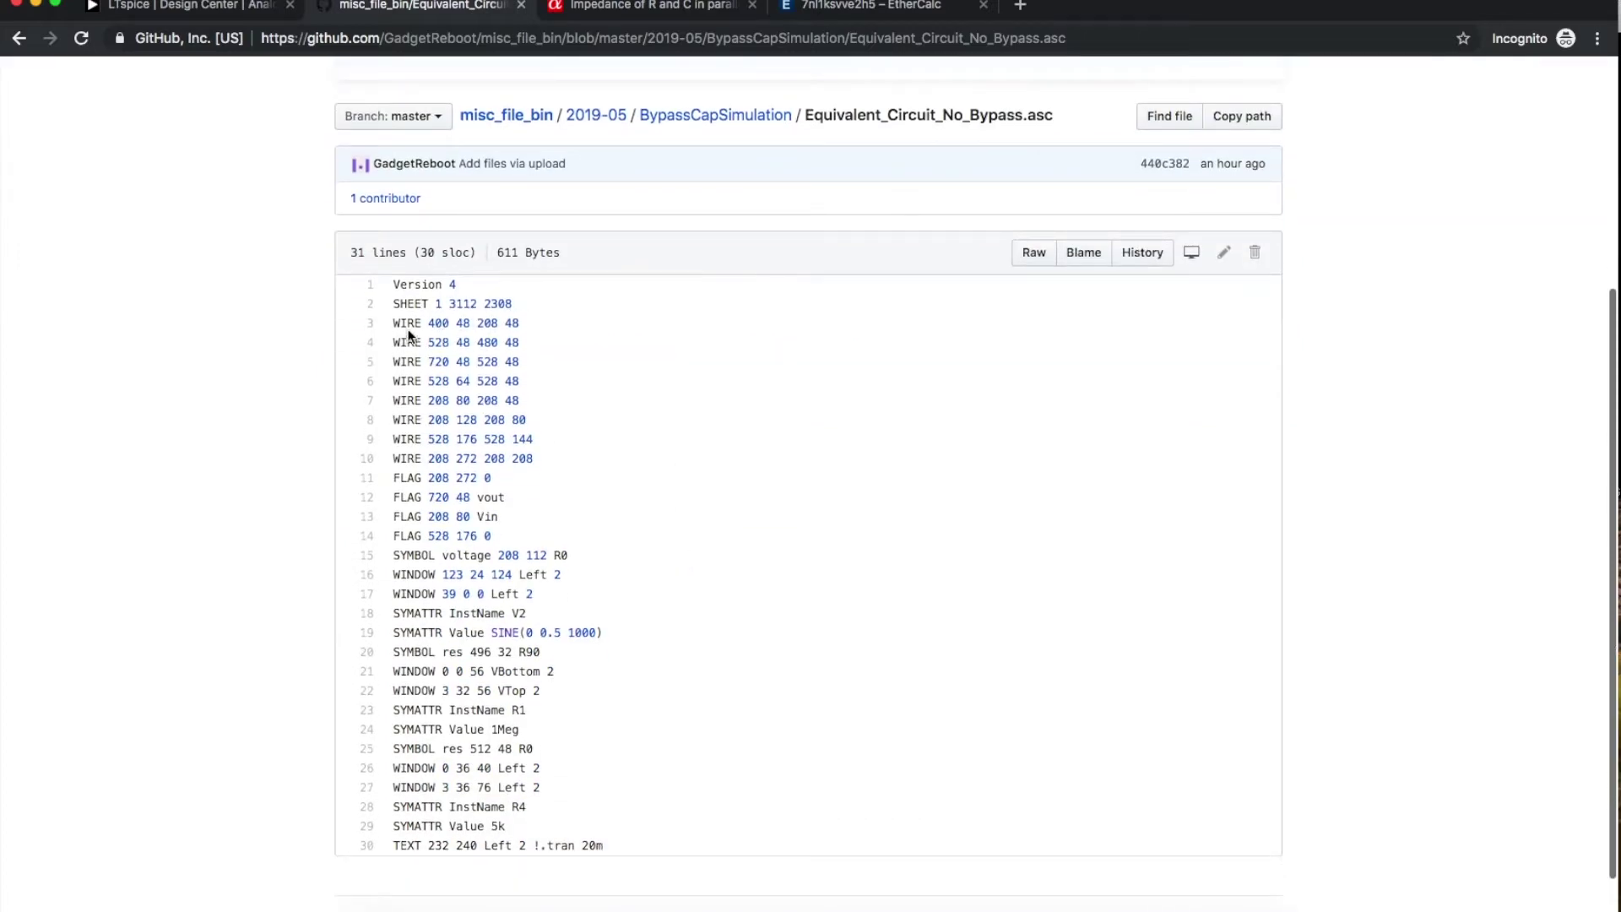
left_click_drag(391, 710, 537, 744)
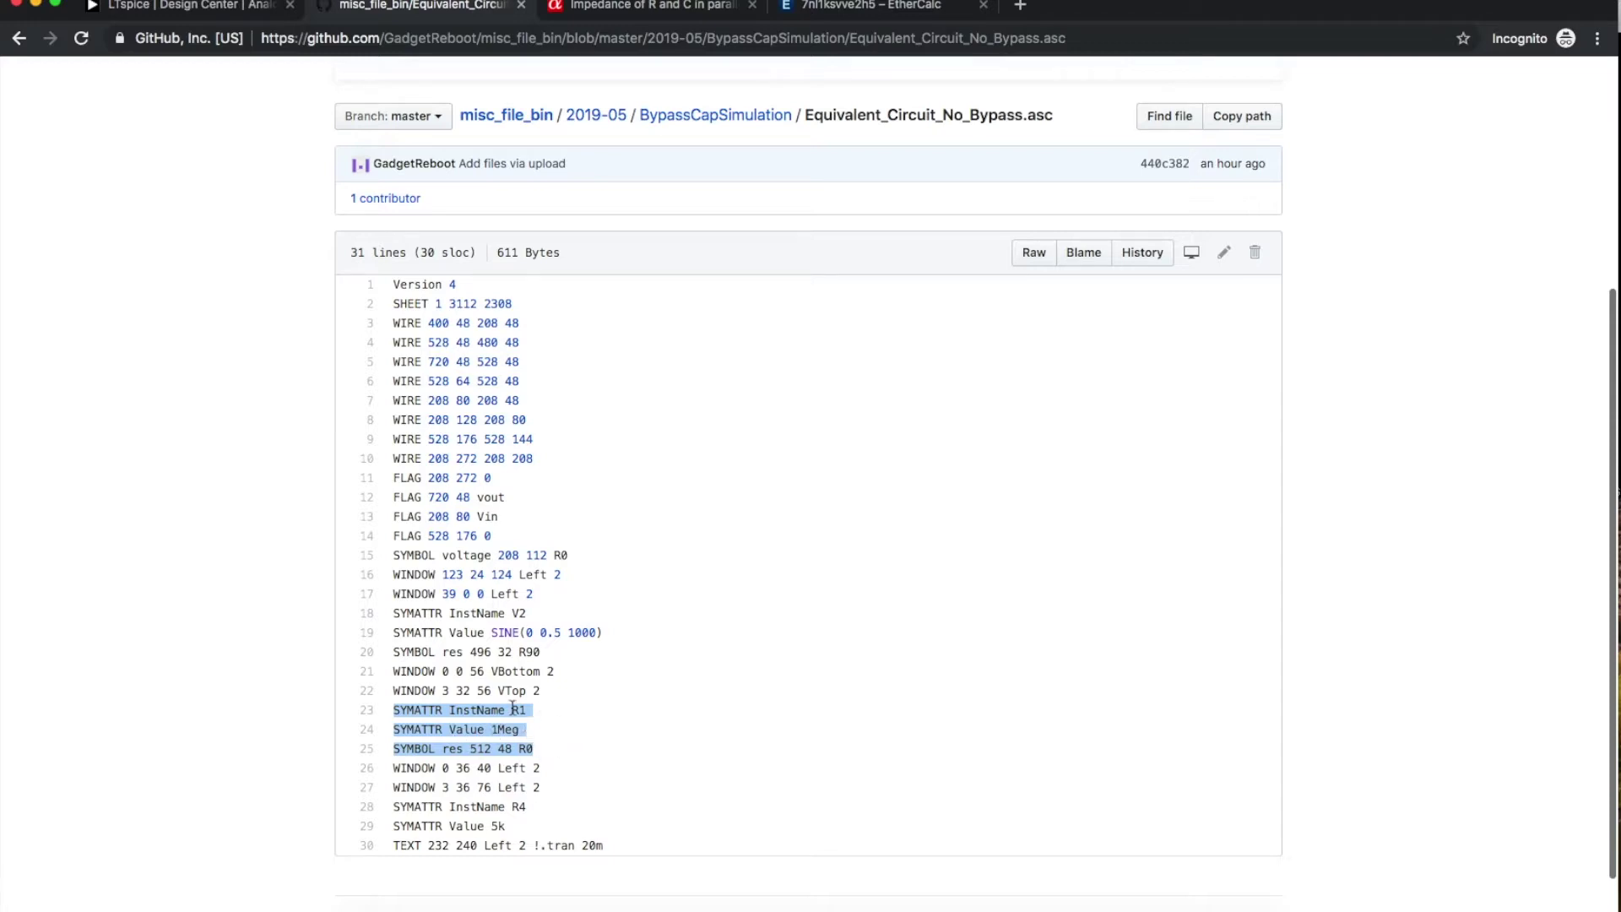
left_click_drag(393, 613, 605, 638)
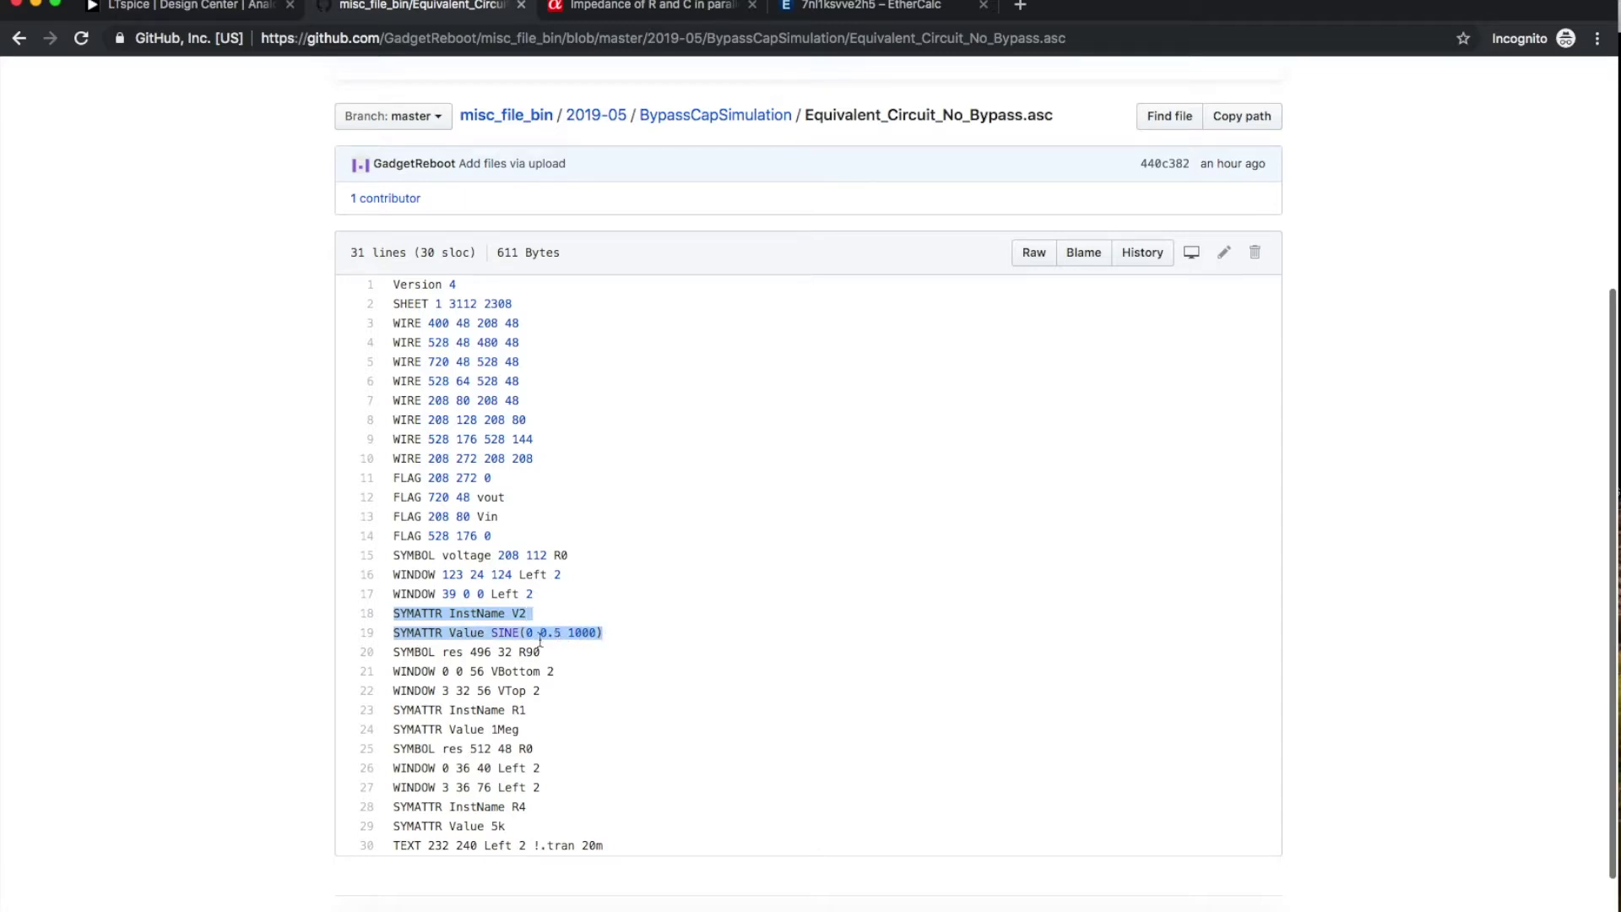
scroll(551, 644, "left", 5)
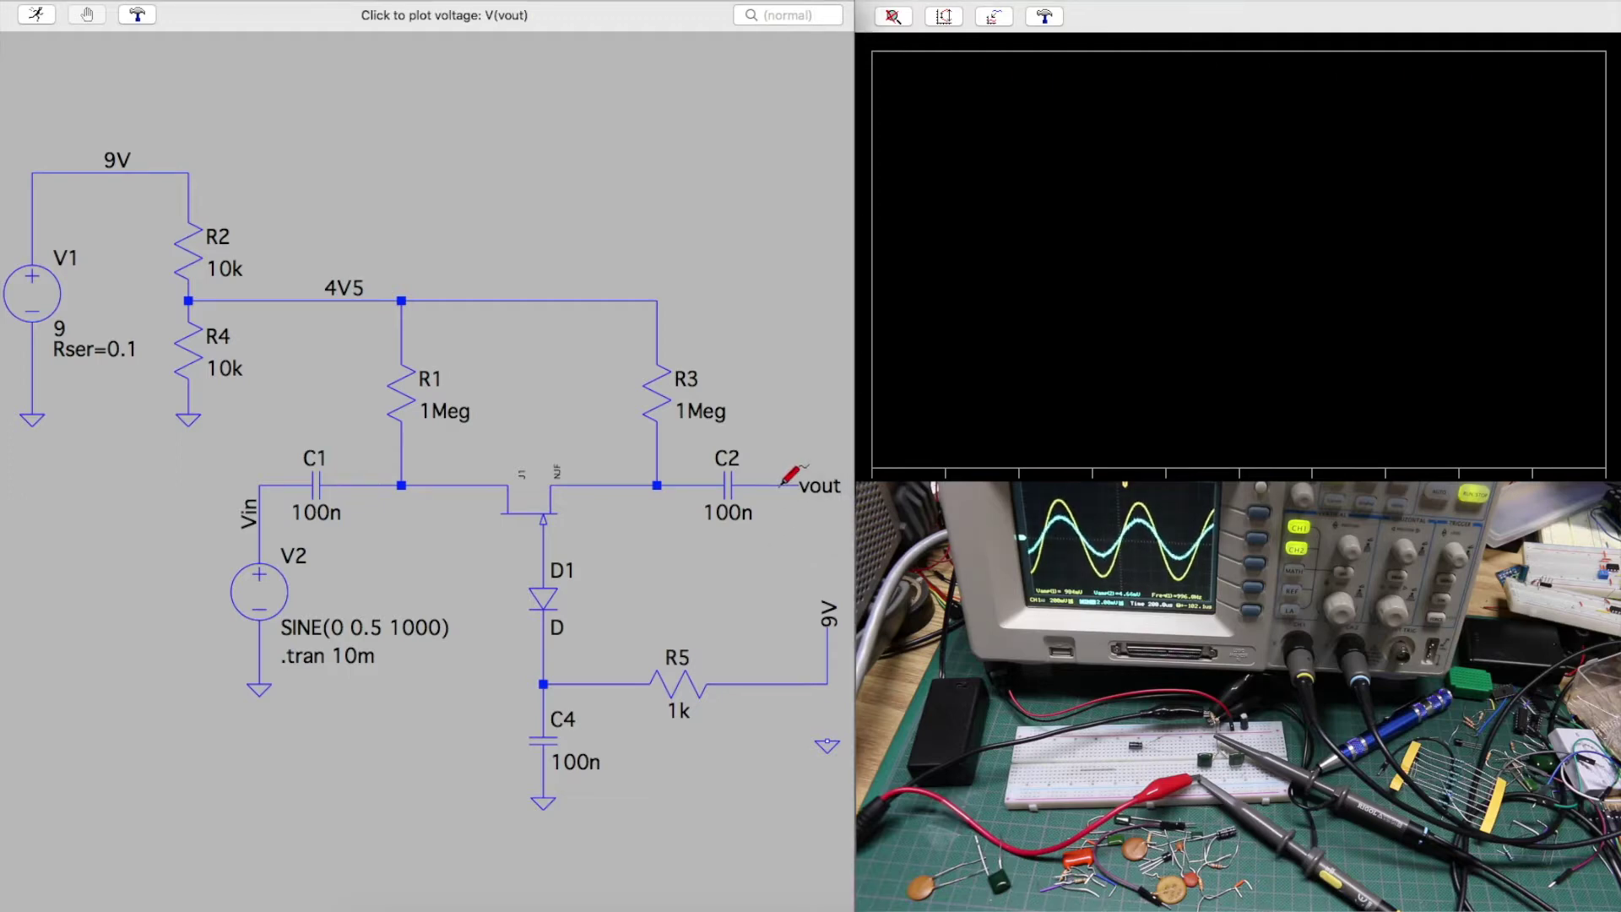
- Probe the vout node to plot V(vout), a steady ±500 mV 1 kHz sine
left_click(790, 475)
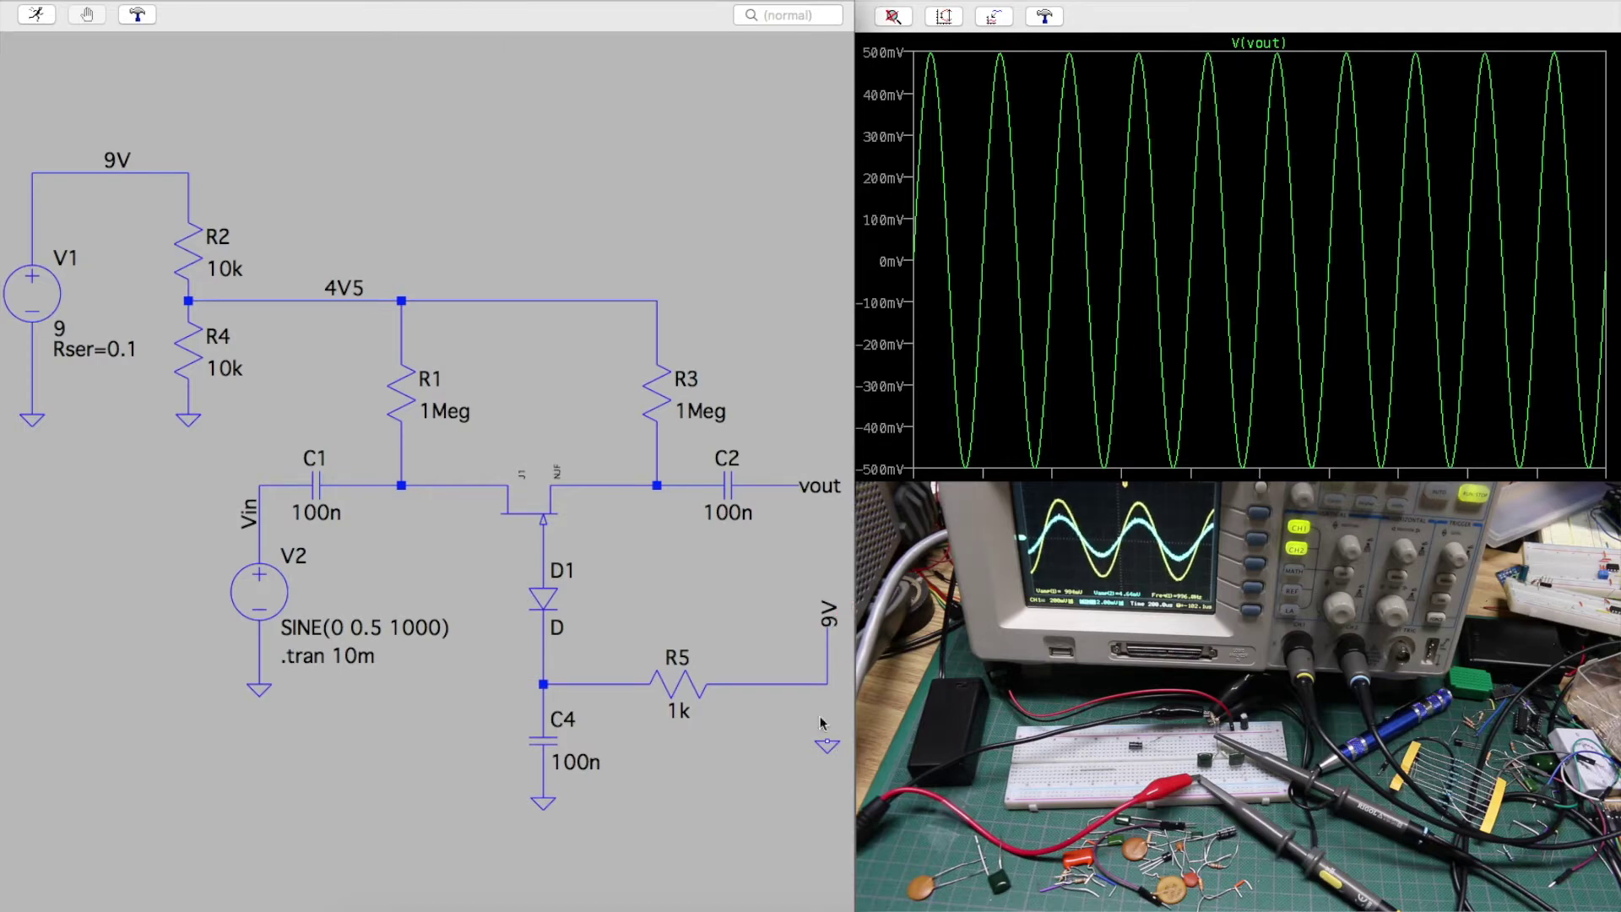
- Delete the wire connecting R5 to the 9V label
right_click(840, 661)
mouse_move(687, 651)
left_click(816, 699)
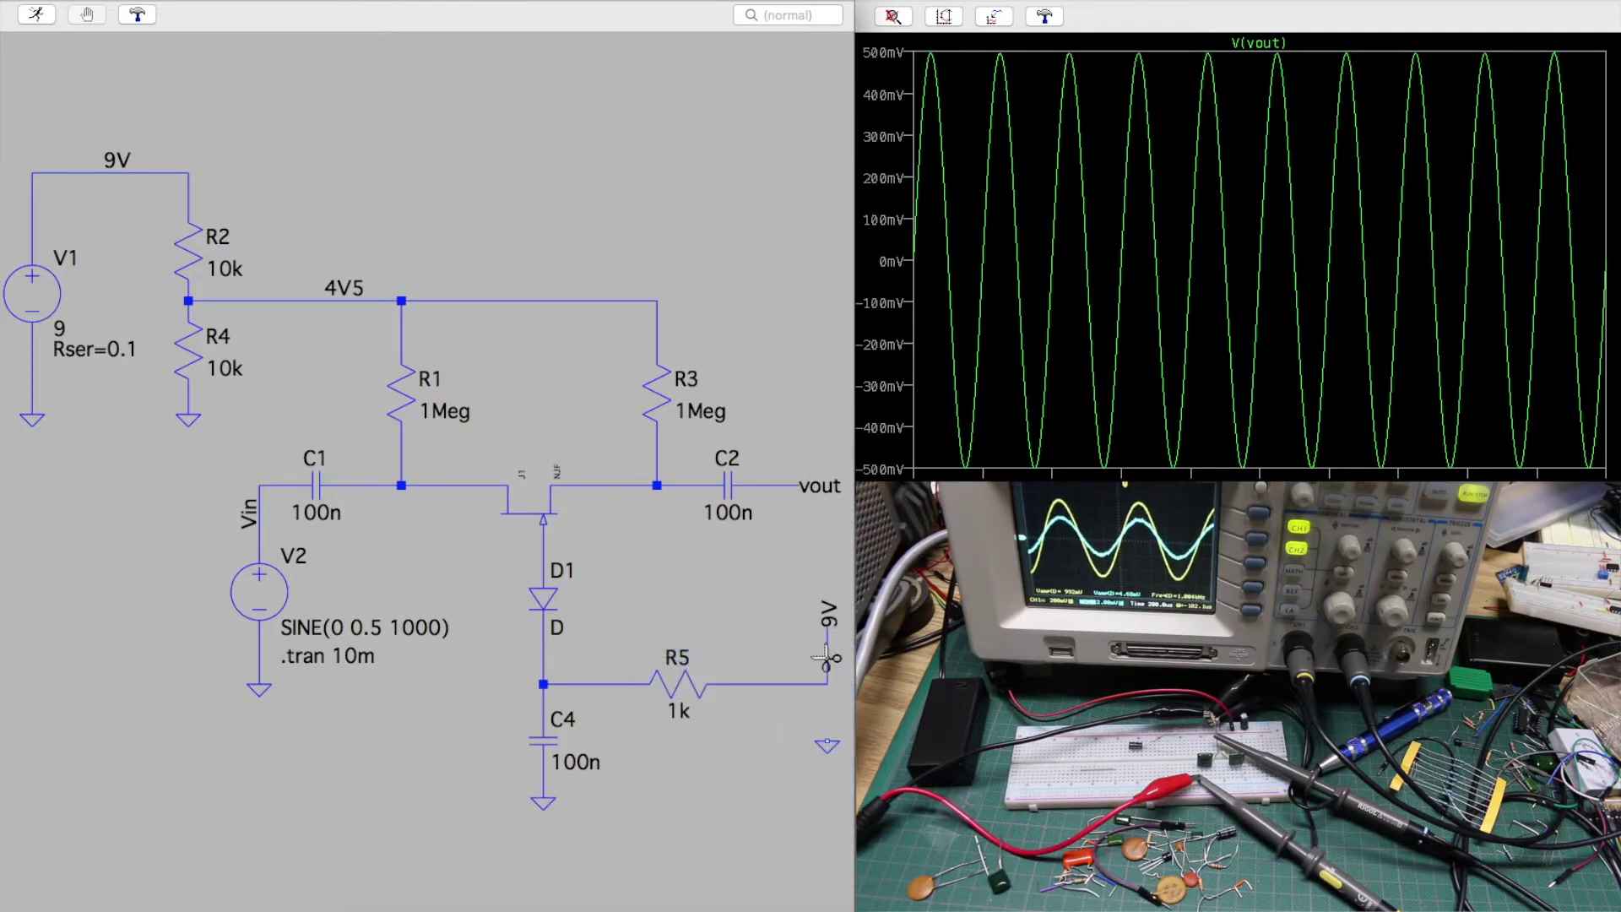
left_click(828, 657)
- Wire R5's right-hand end to ground and rerun the simulation
right_click(585, 614)
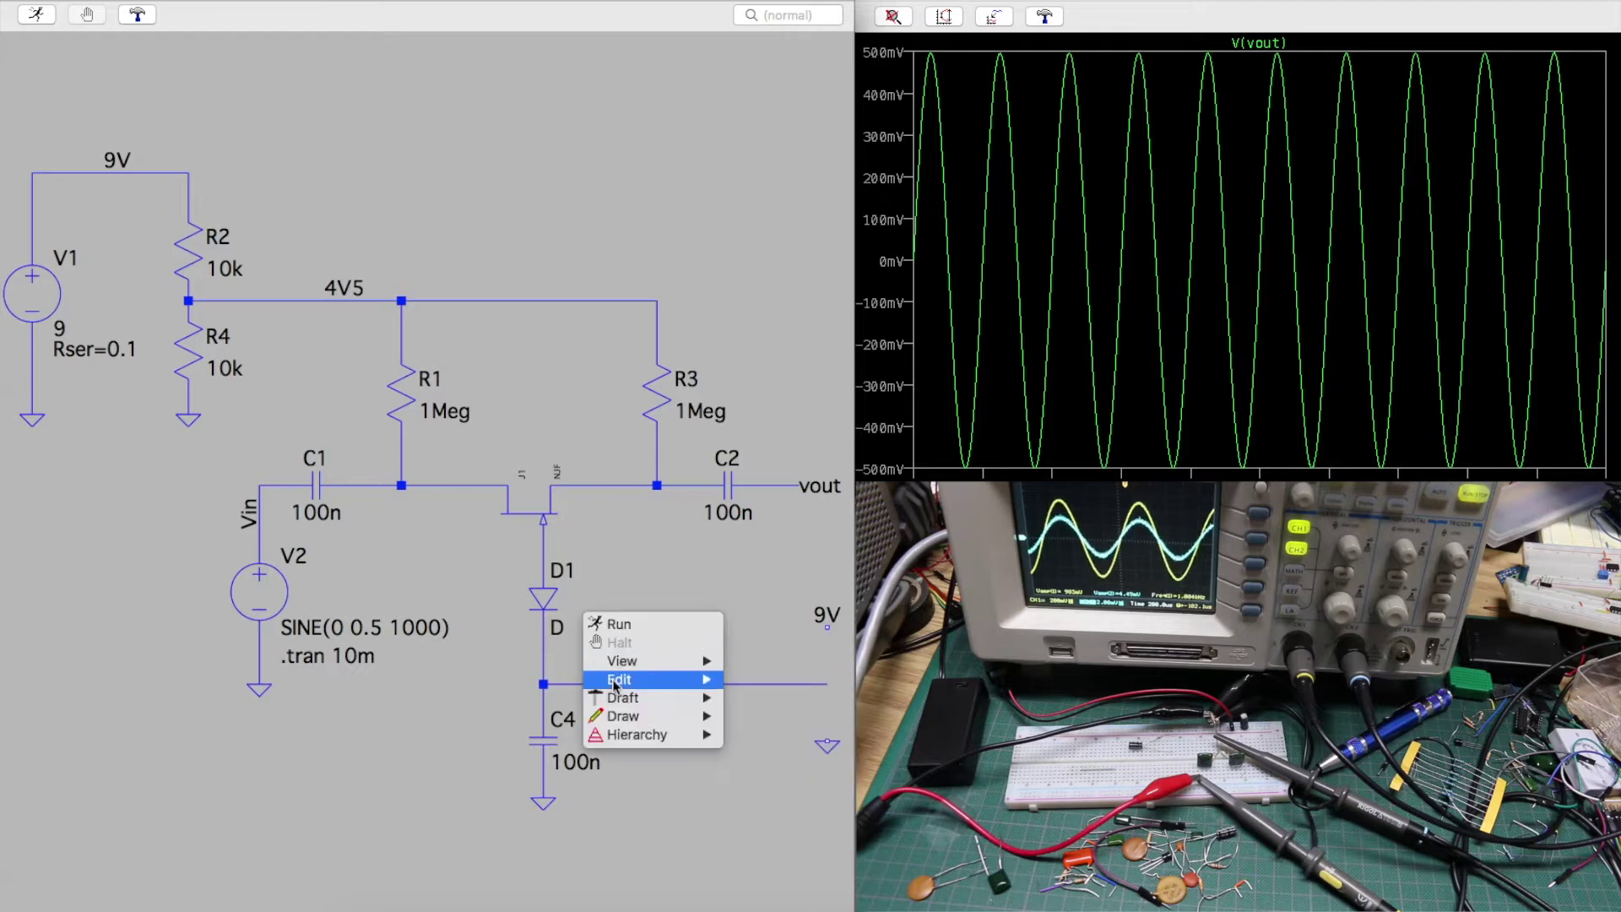
mouse_move(621, 699)
left_click(764, 697)
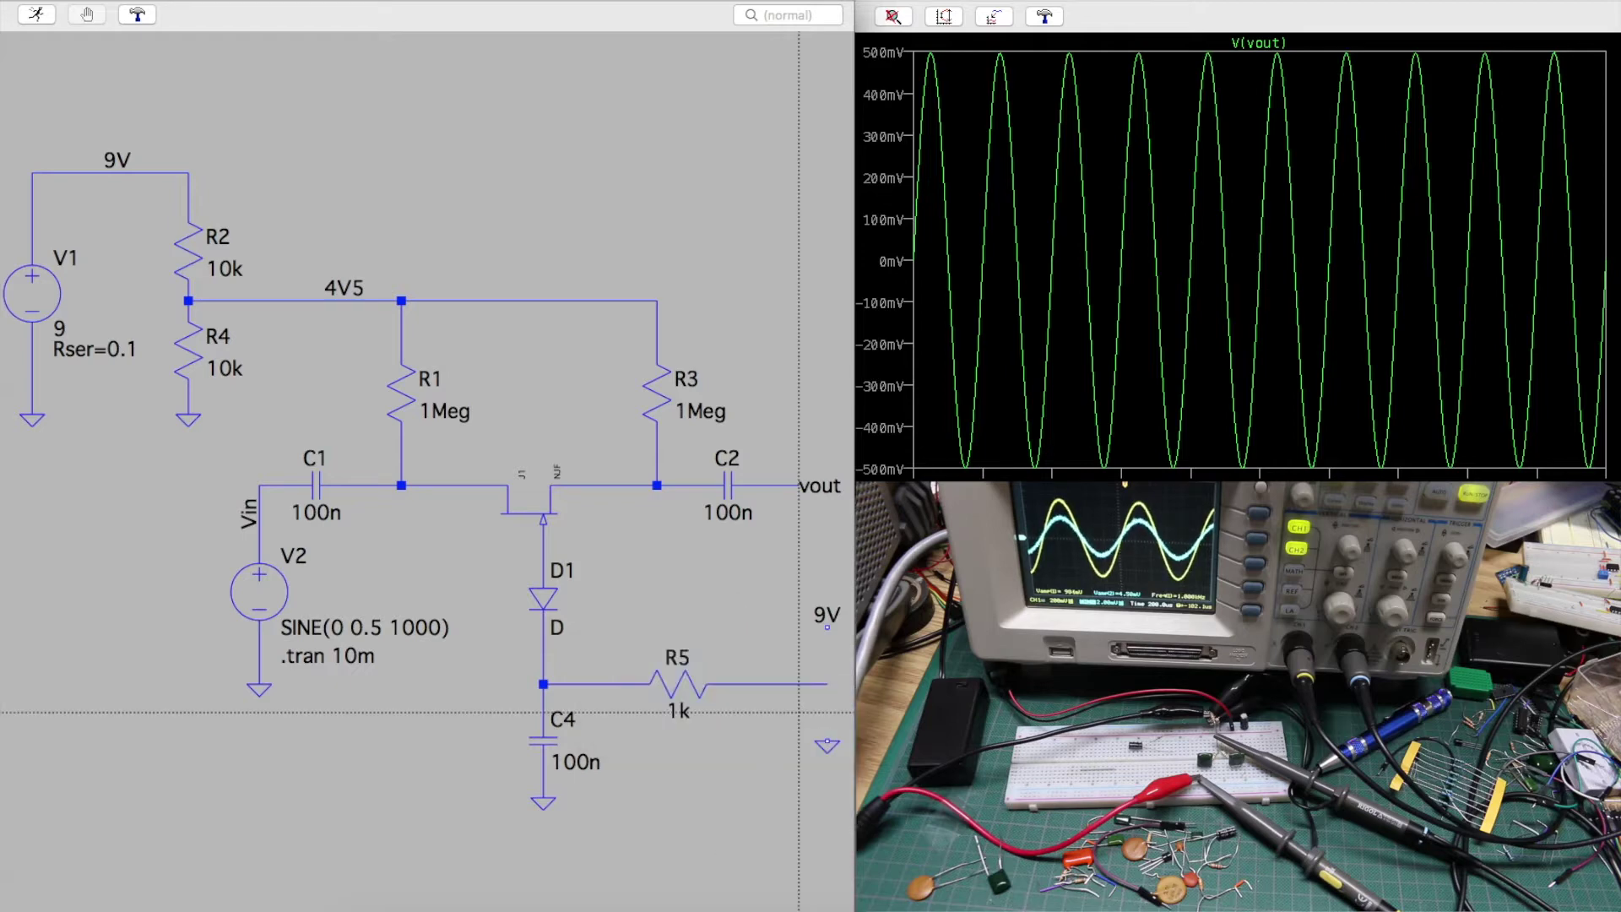
left_click(828, 741)
left_click(828, 684)
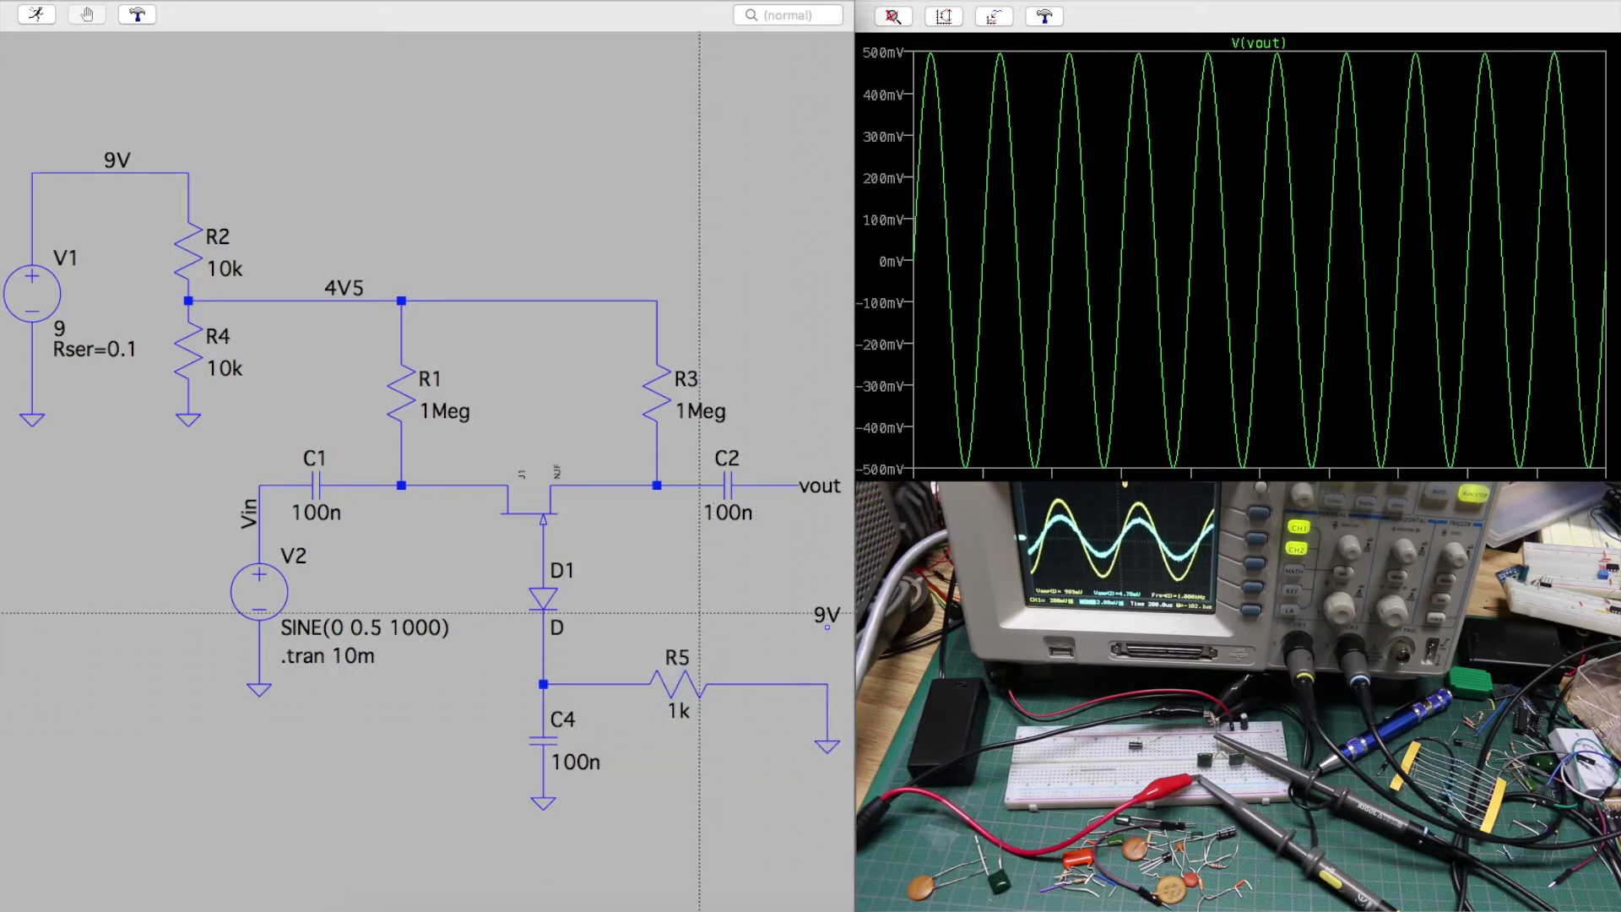
key("Escape")
left_click(35, 15)
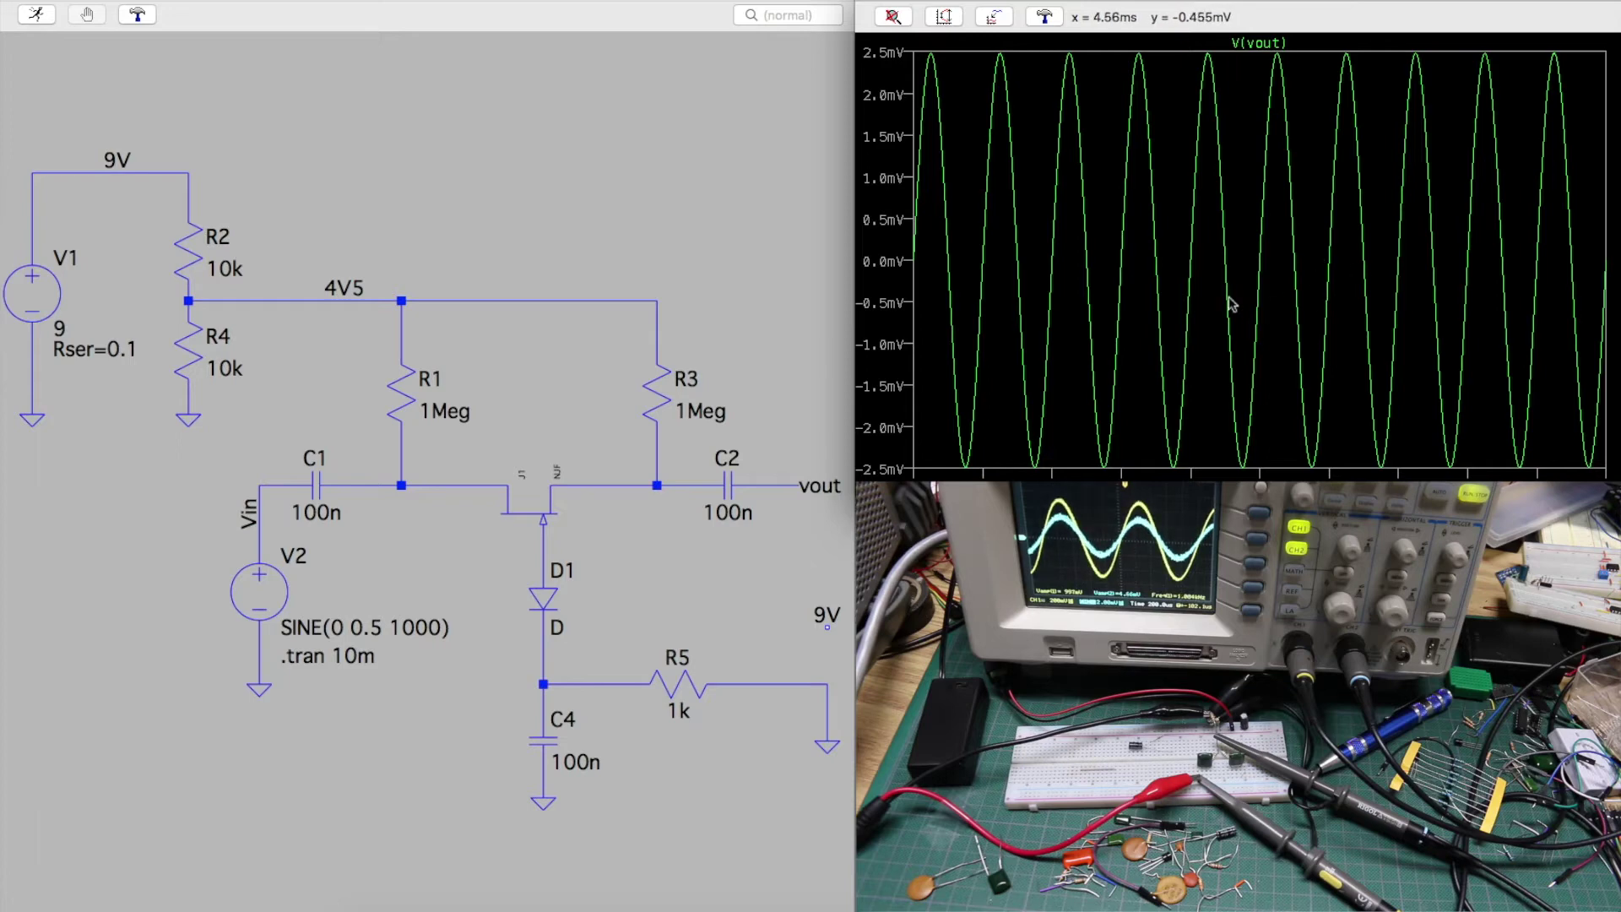
- Add V(vin) to the plot and recolour its trace cyan
left_click(261, 484)
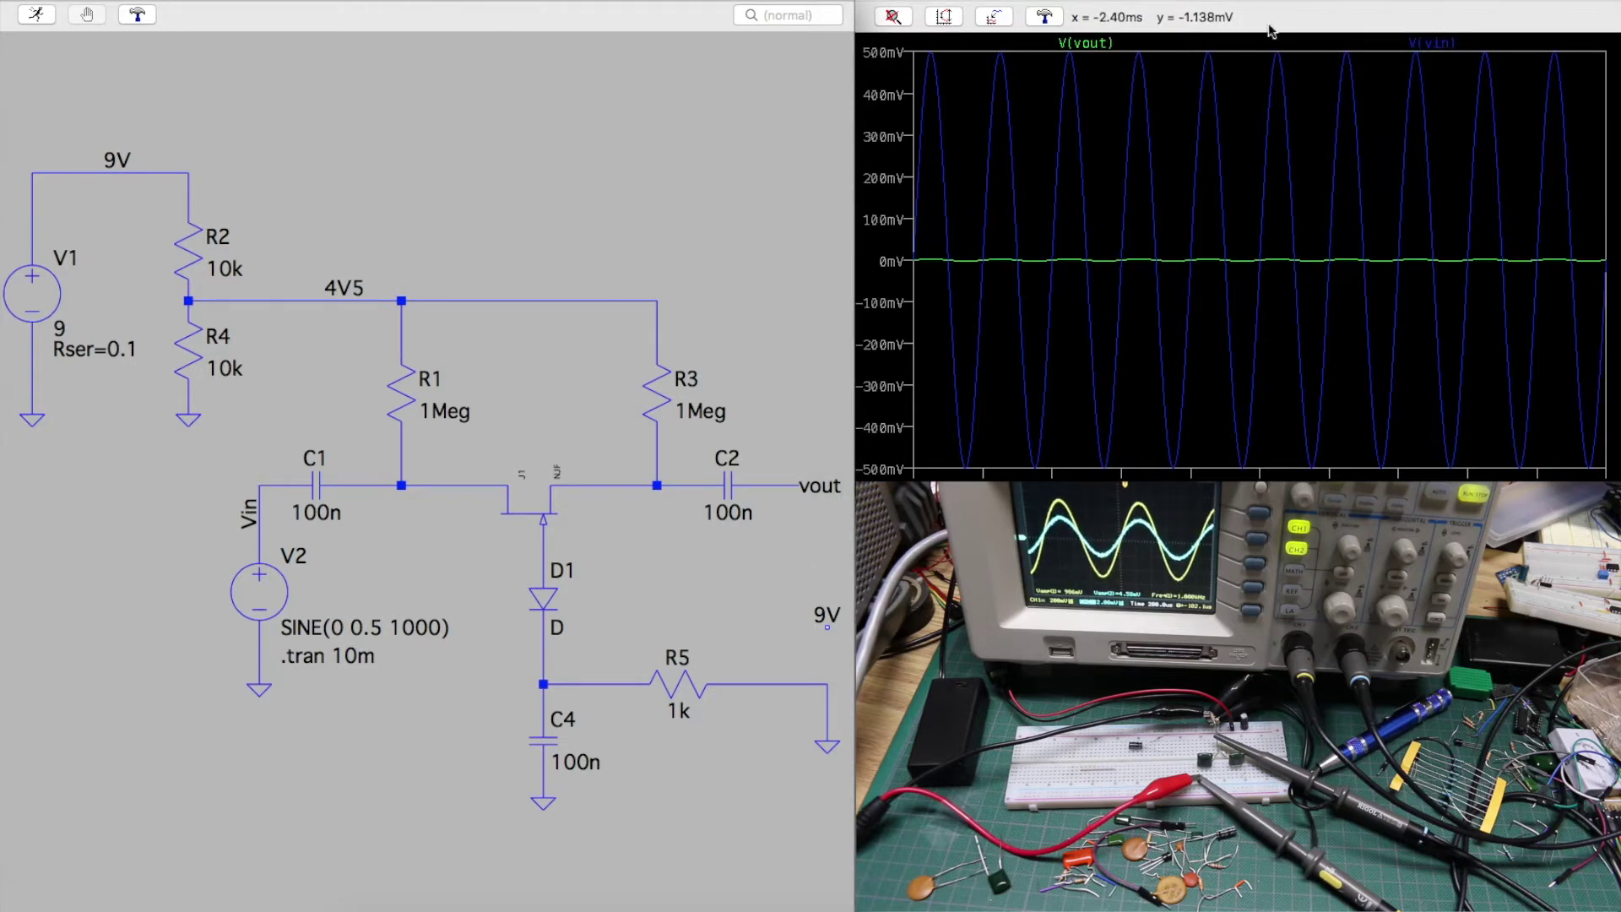
right_click(1431, 44)
left_click(1385, 30)
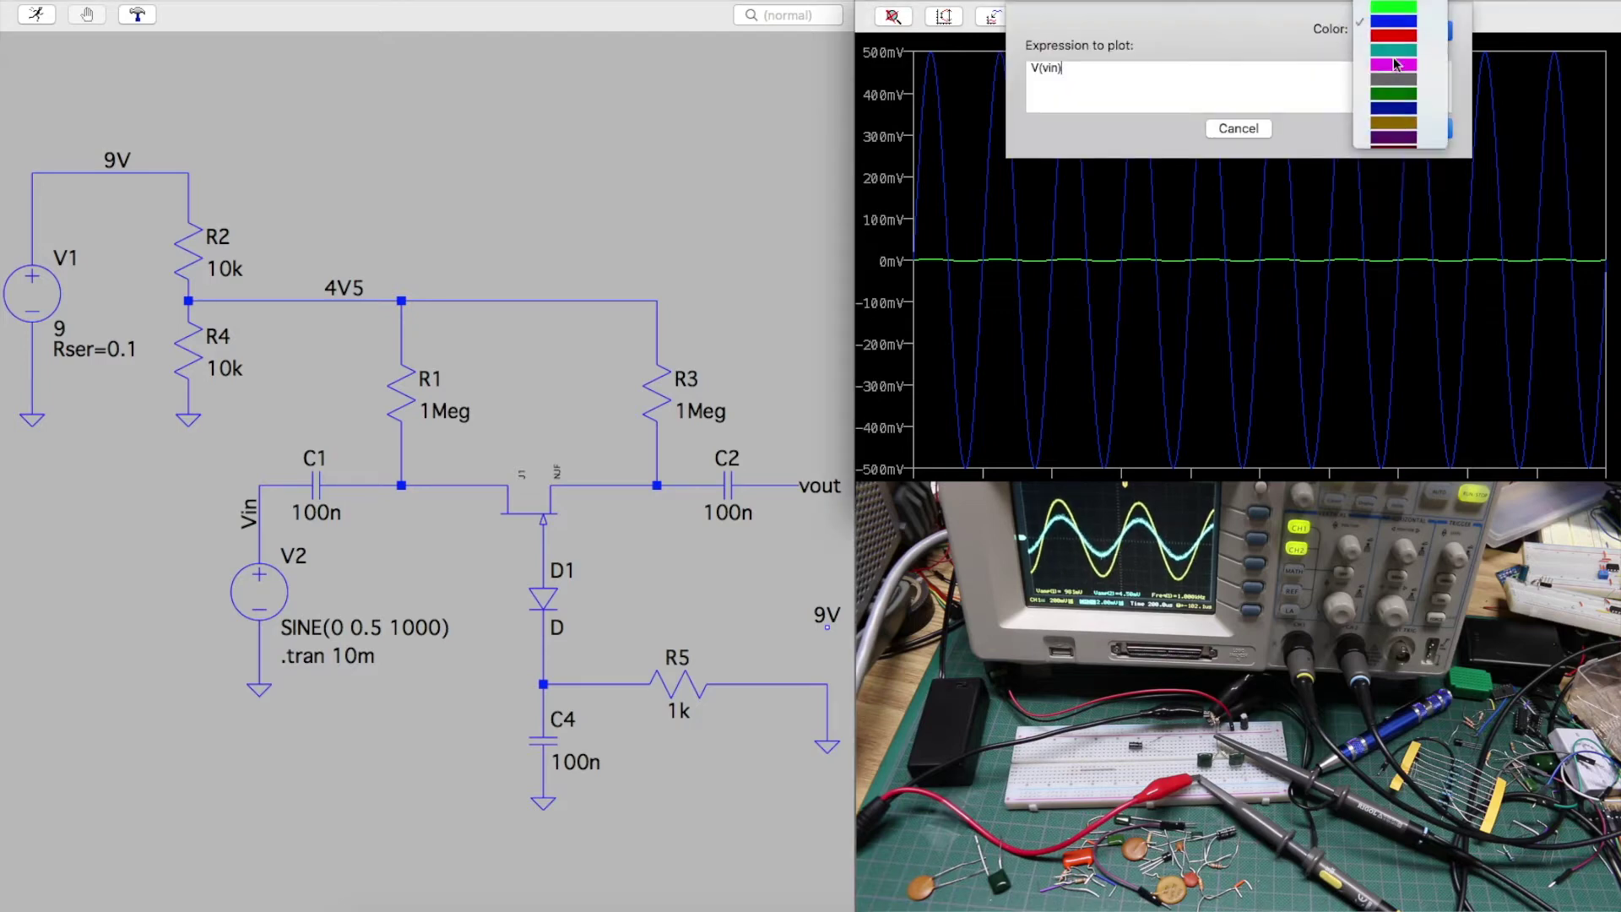
left_click(1398, 61)
left_click(1412, 126)
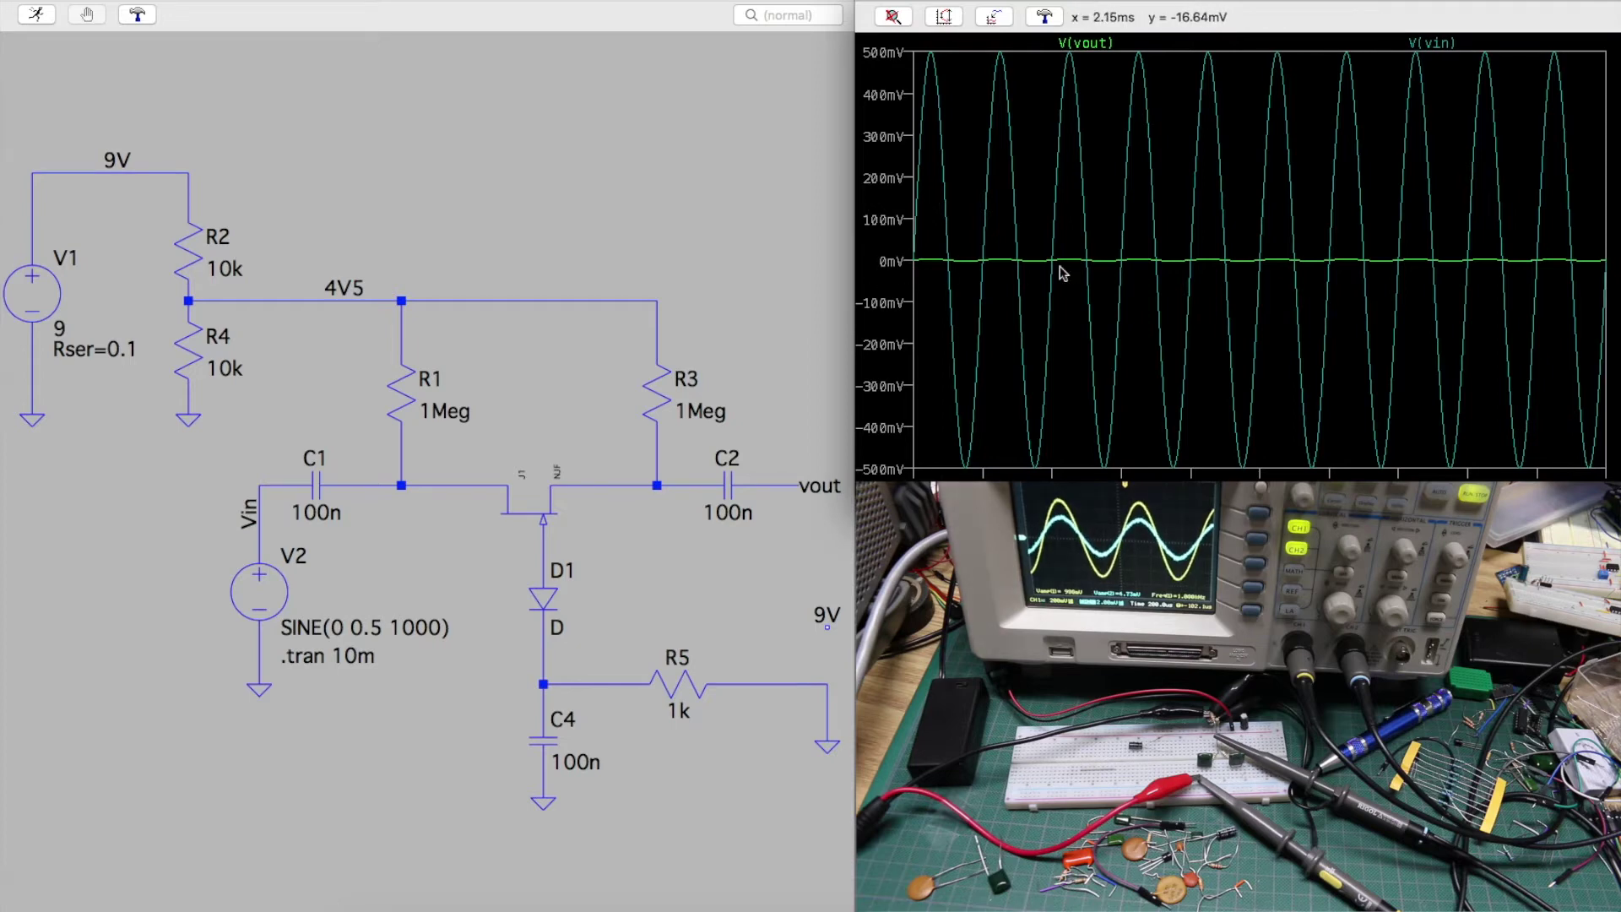
- Delete the V(vin) trace from the plot and rerun the simulation
key("Delete")
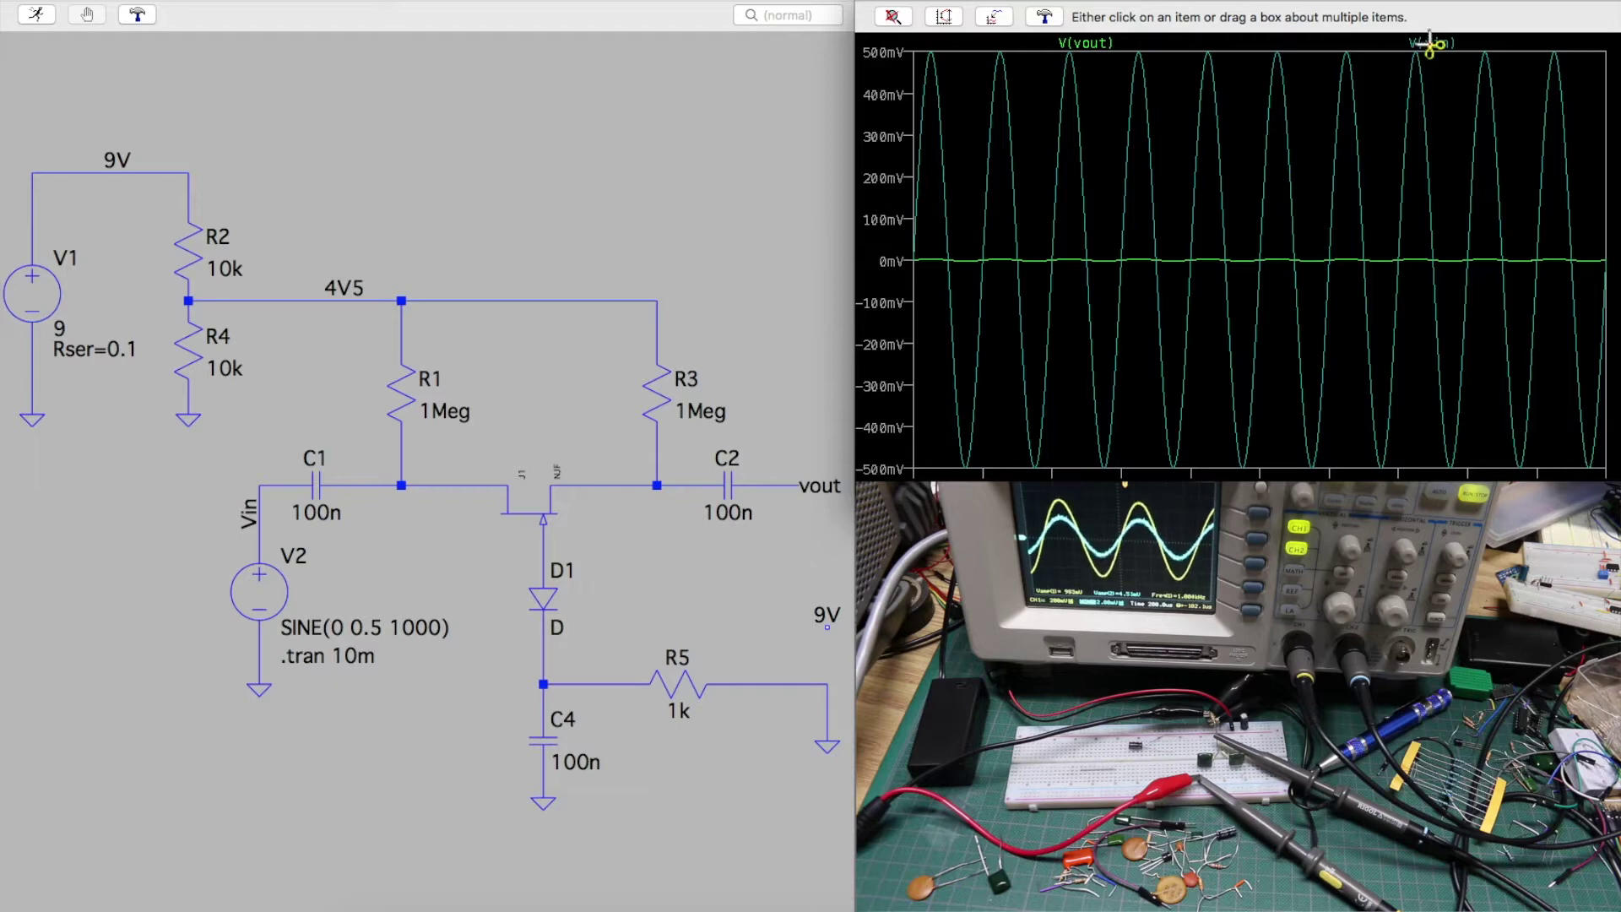
left_click(1427, 42)
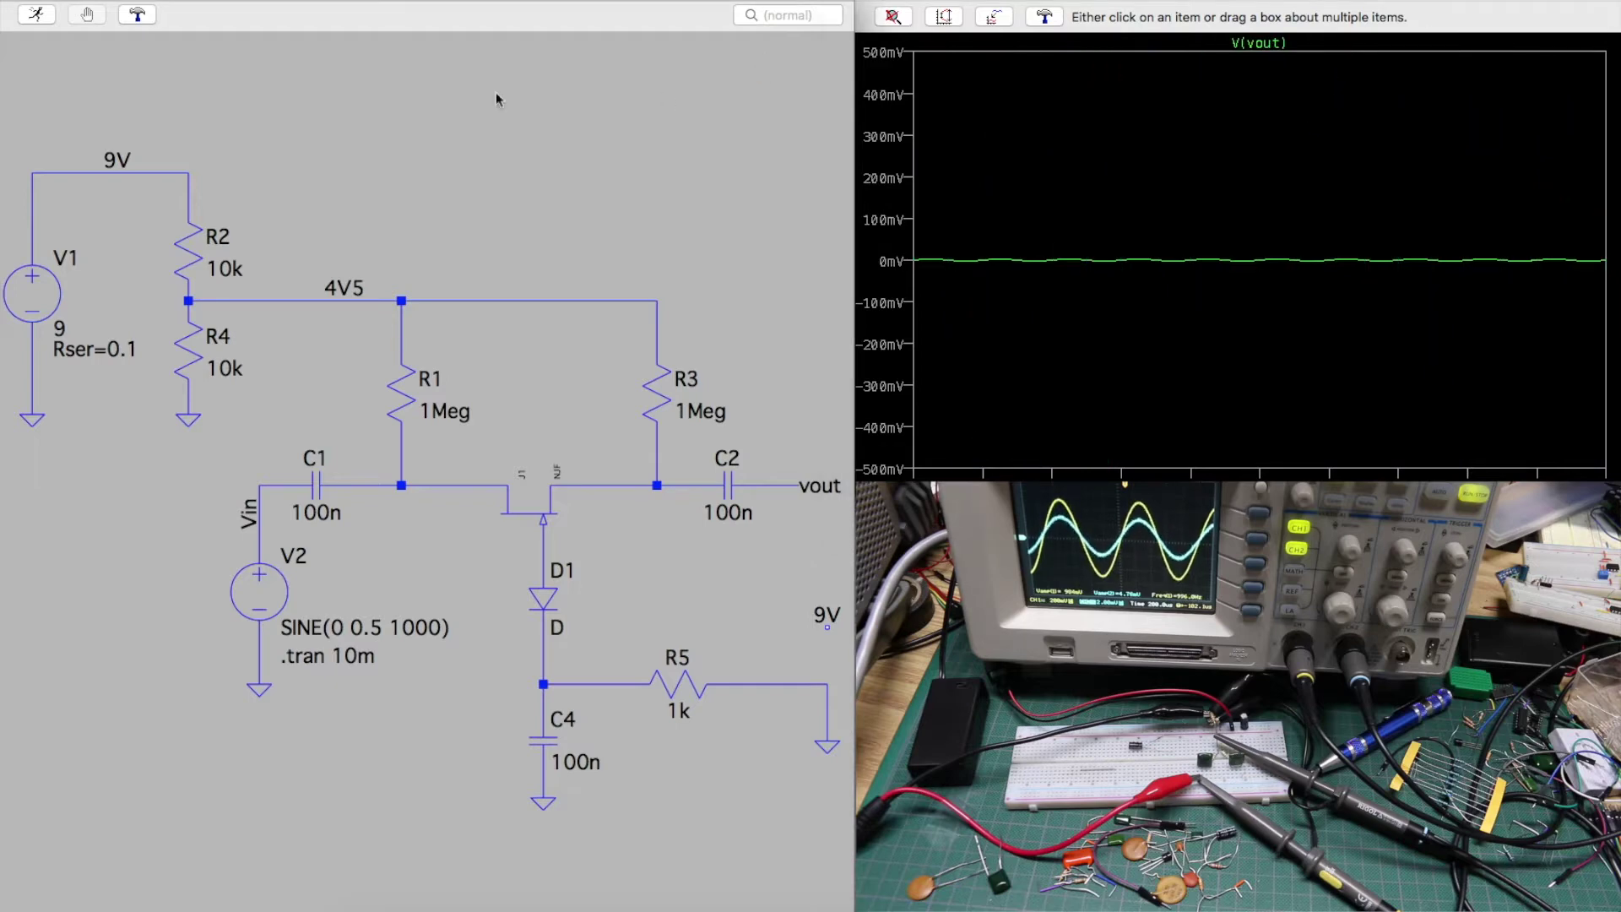
left_click(33, 18)
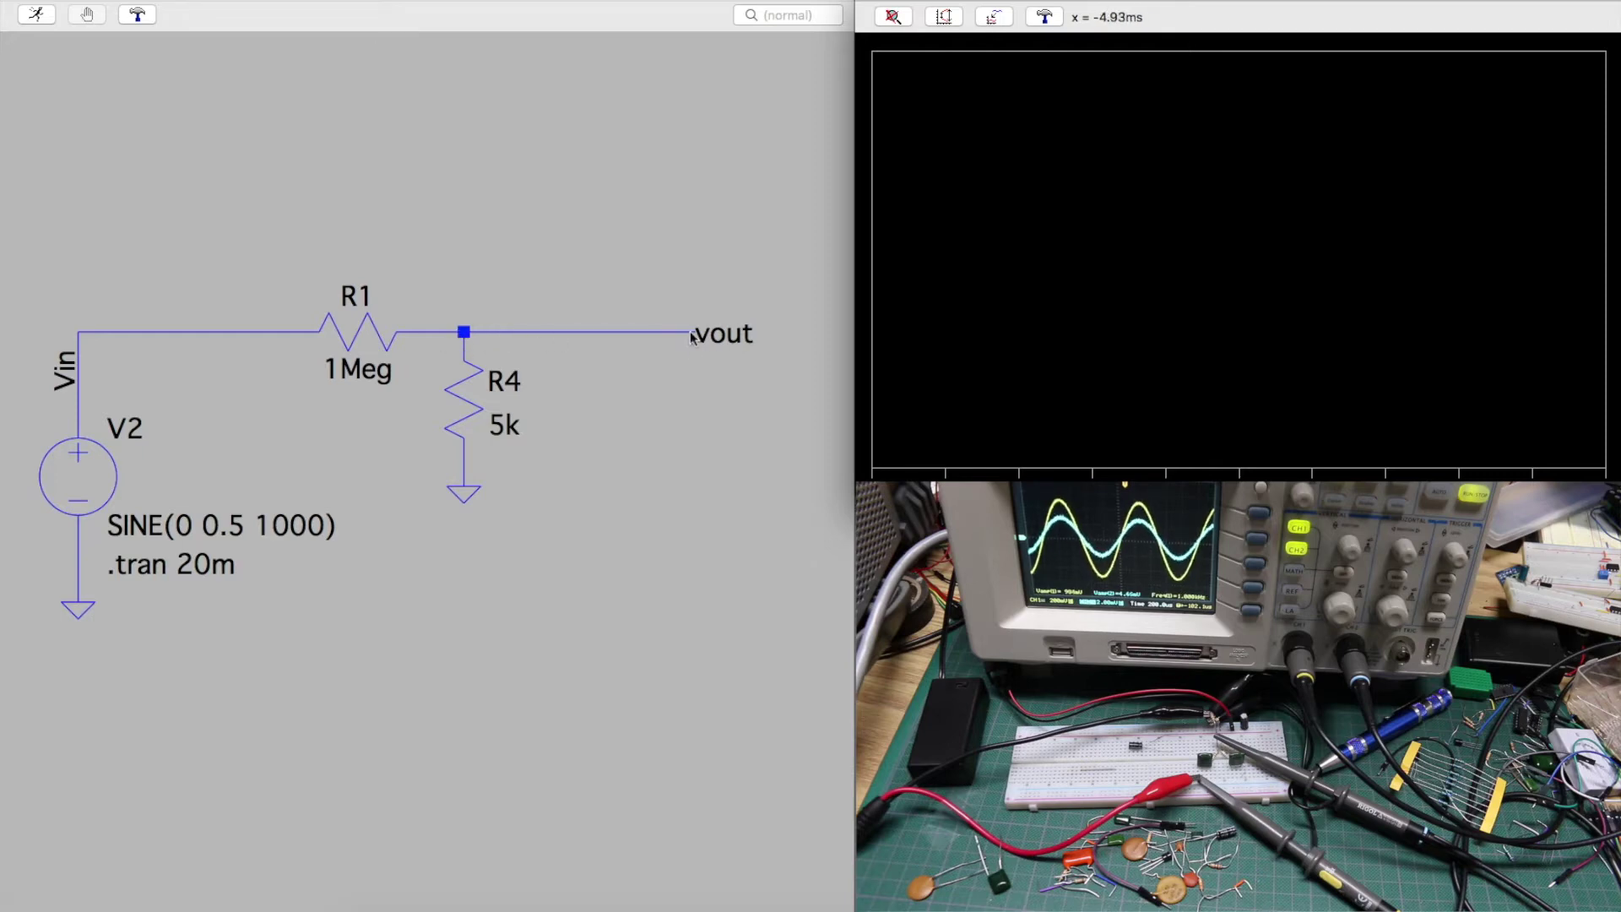
- Probe the divider's vout net to plot V(vout), about 2.5 mV
left_click(604, 329)
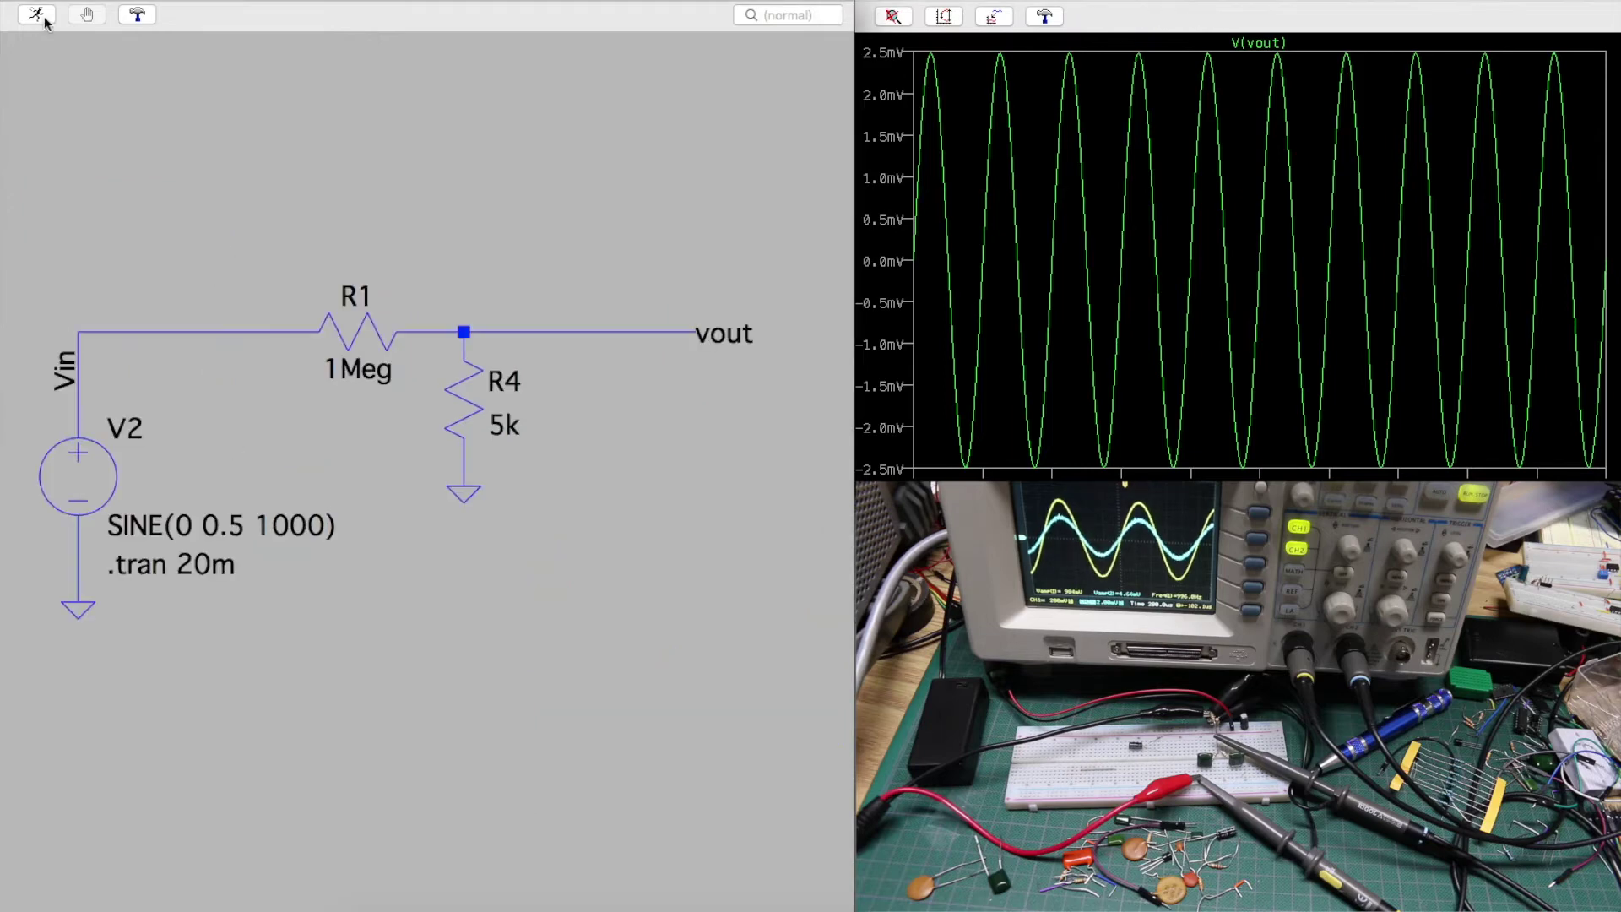
- Switch to the RC divider schematic window
left_click(42, 19)
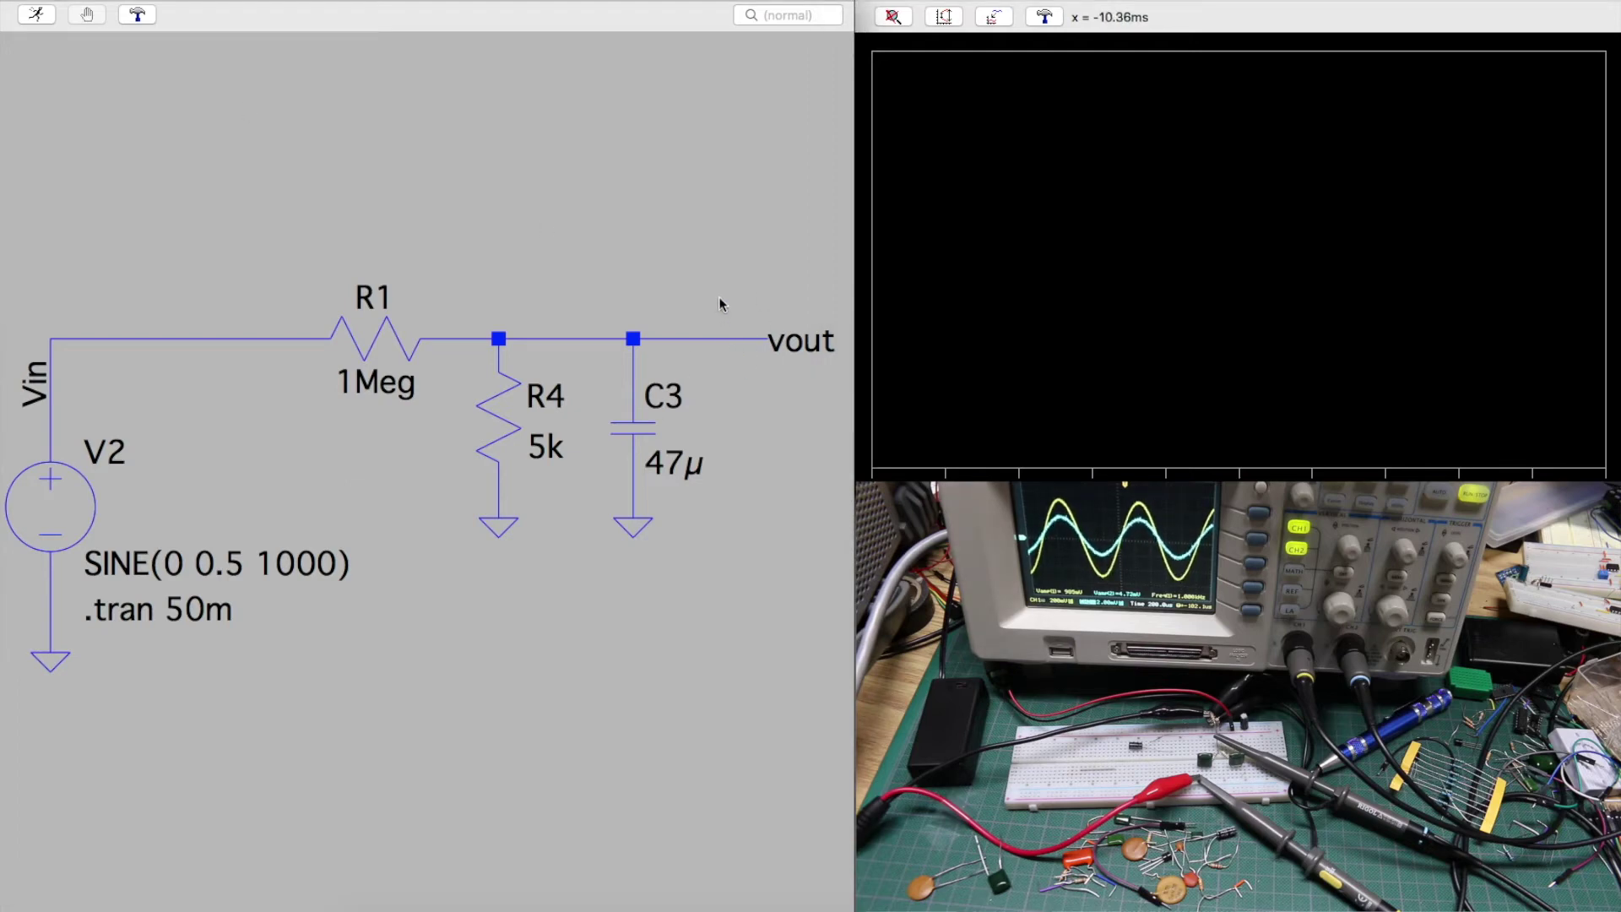
- Probe vout of the capacitor-loaded divider to plot V(vout), about 3 µV
left_click(721, 333)
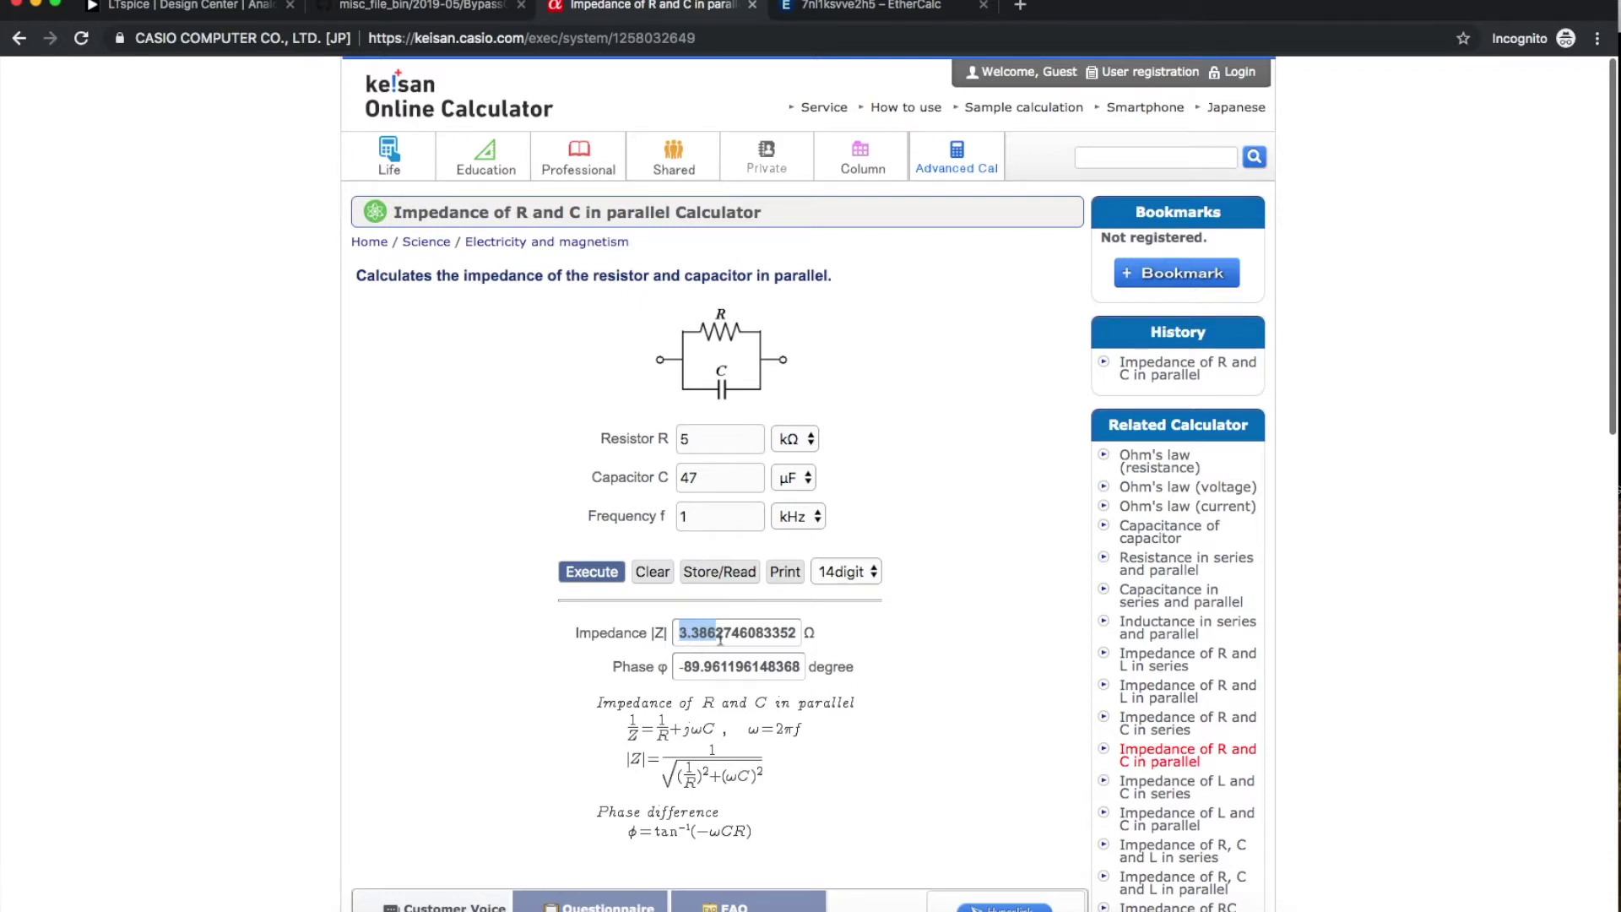
left_click(870, 5)
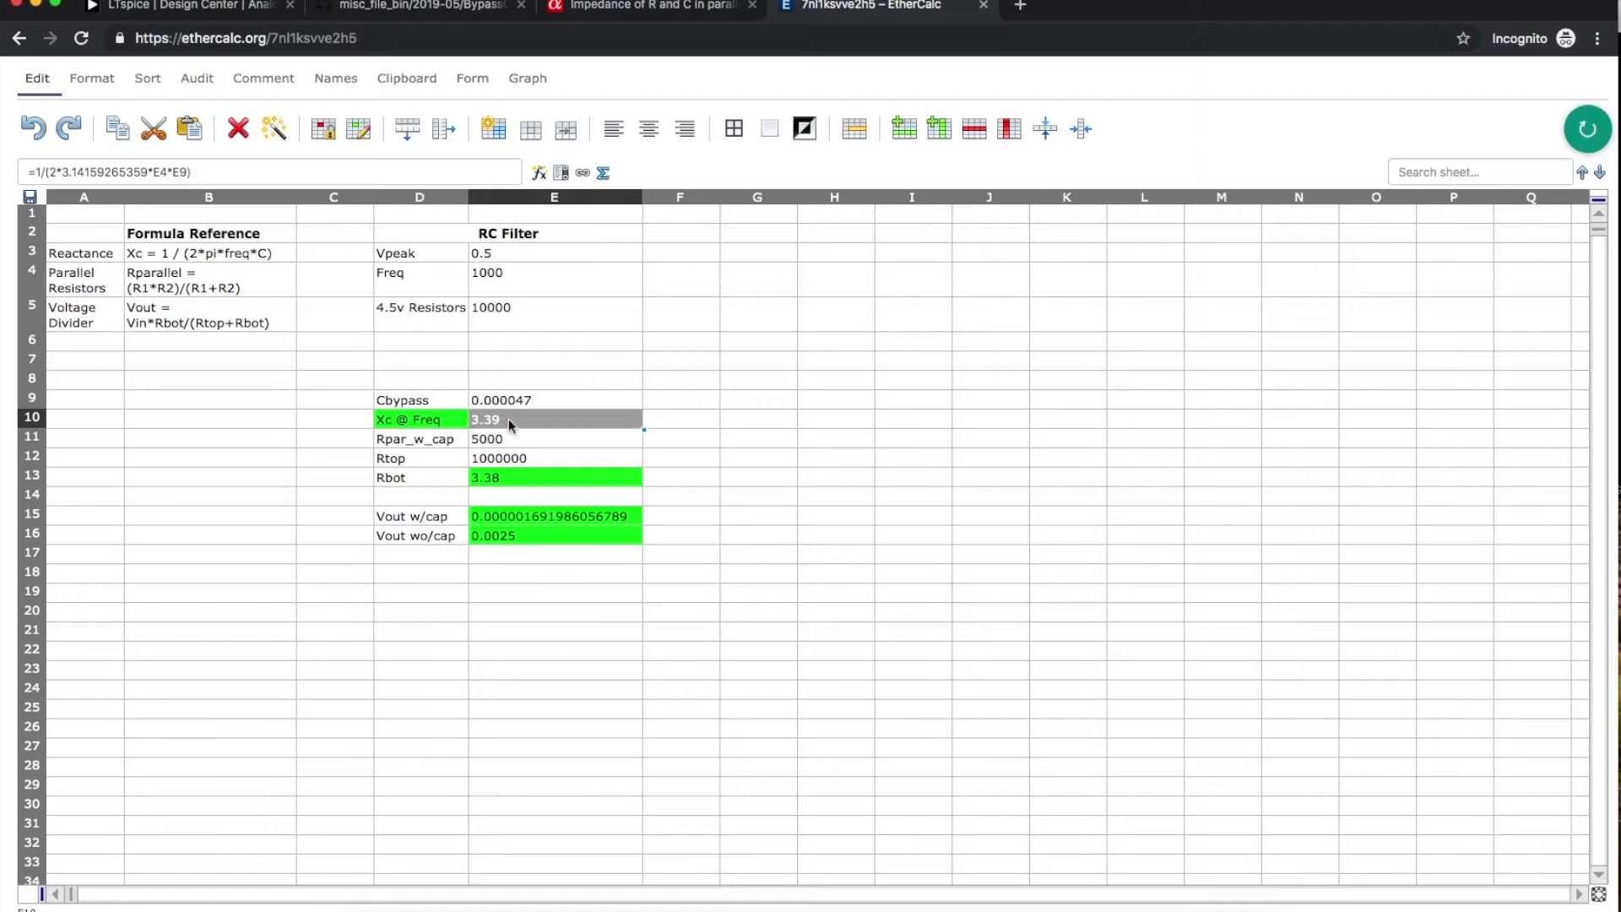
left_click(675, 428)
left_click(574, 431)
left_click(495, 272)
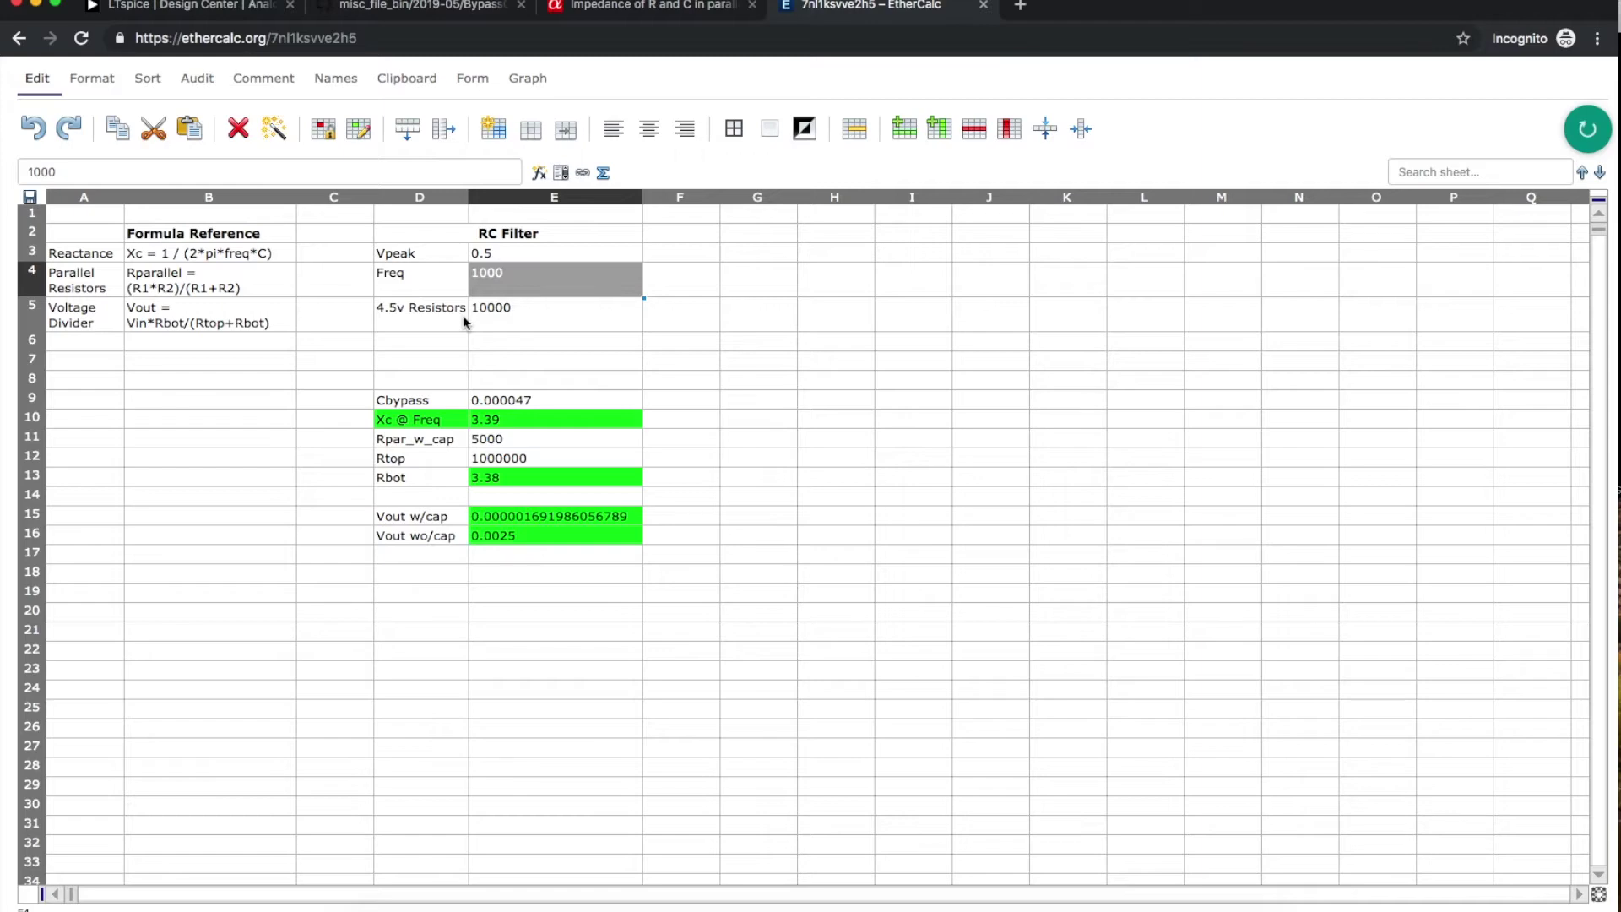
left_click(550, 400)
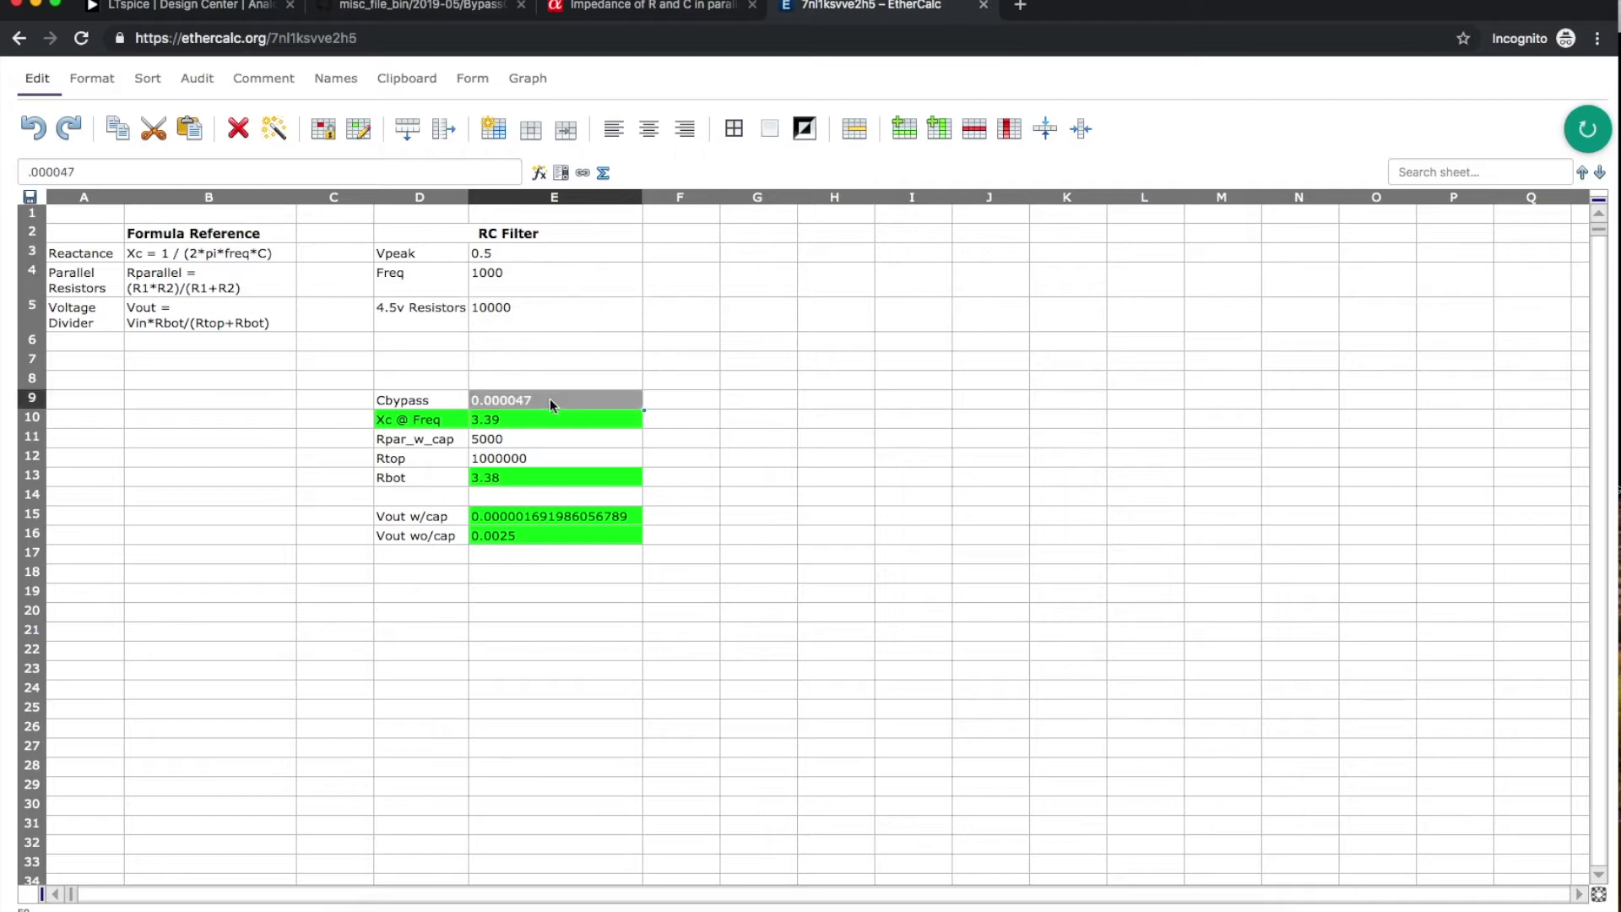
left_click(504, 418)
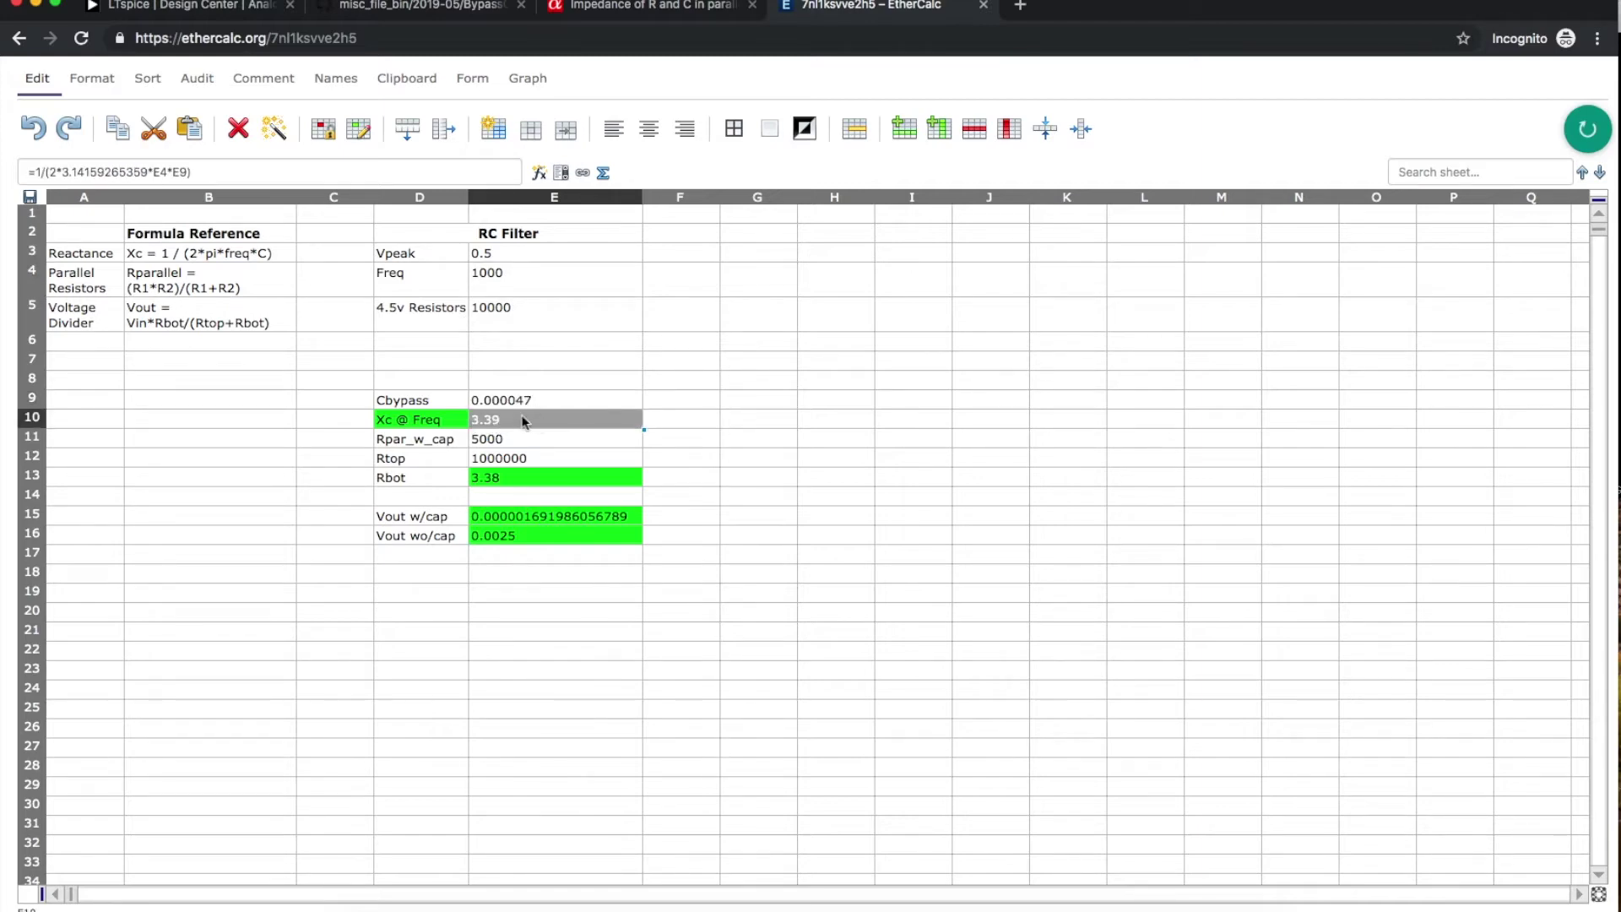
left_click(444, 318)
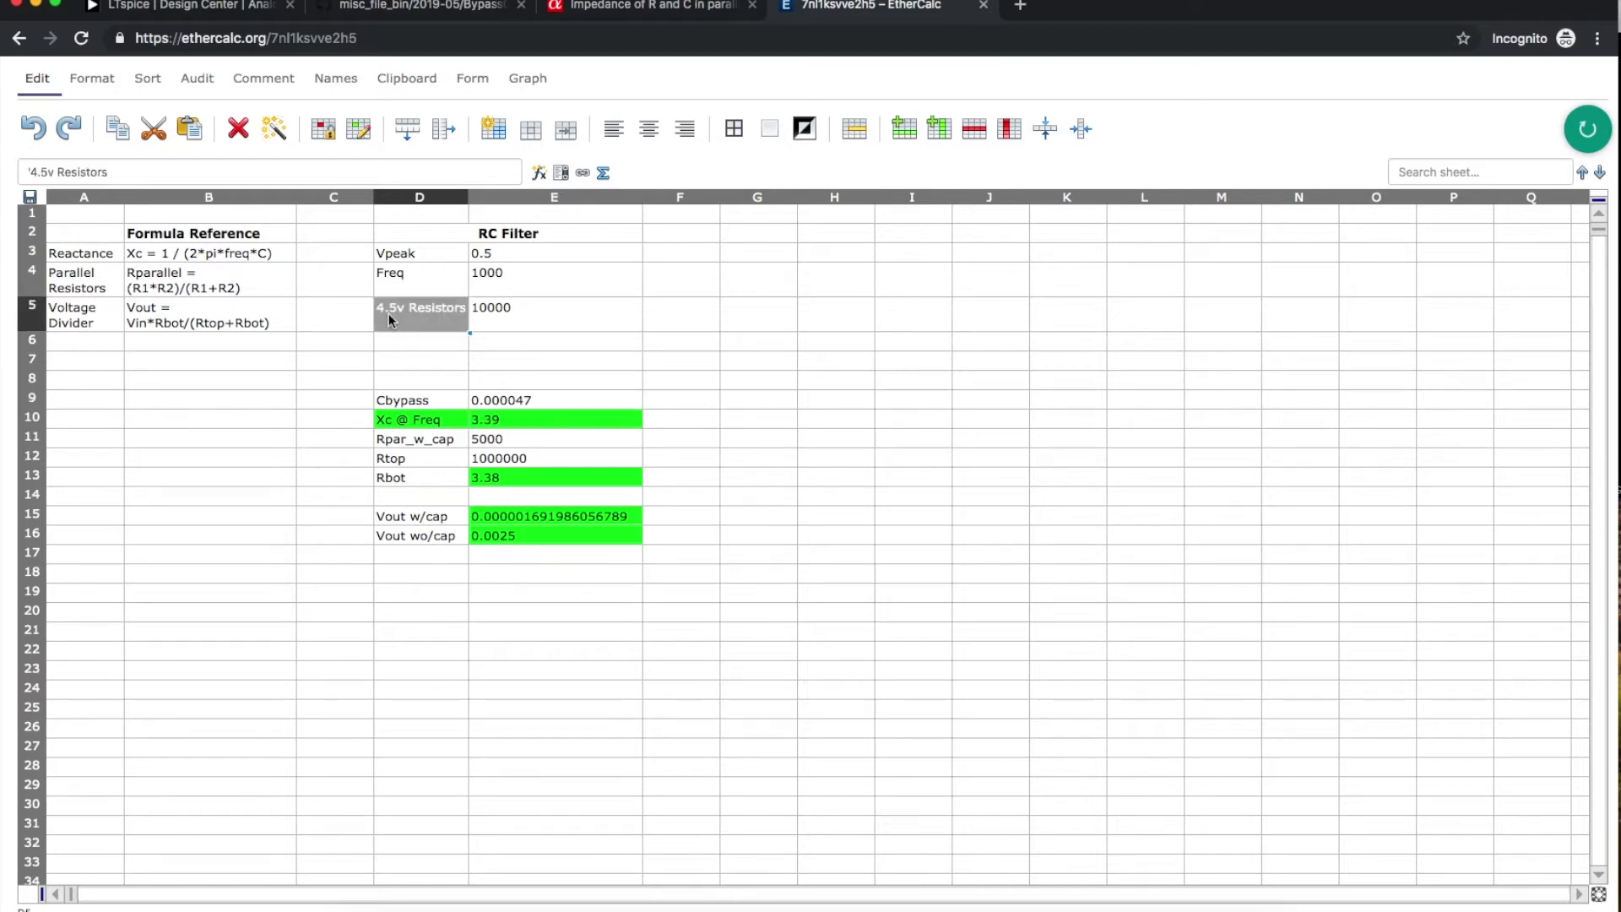
left_click(498, 316)
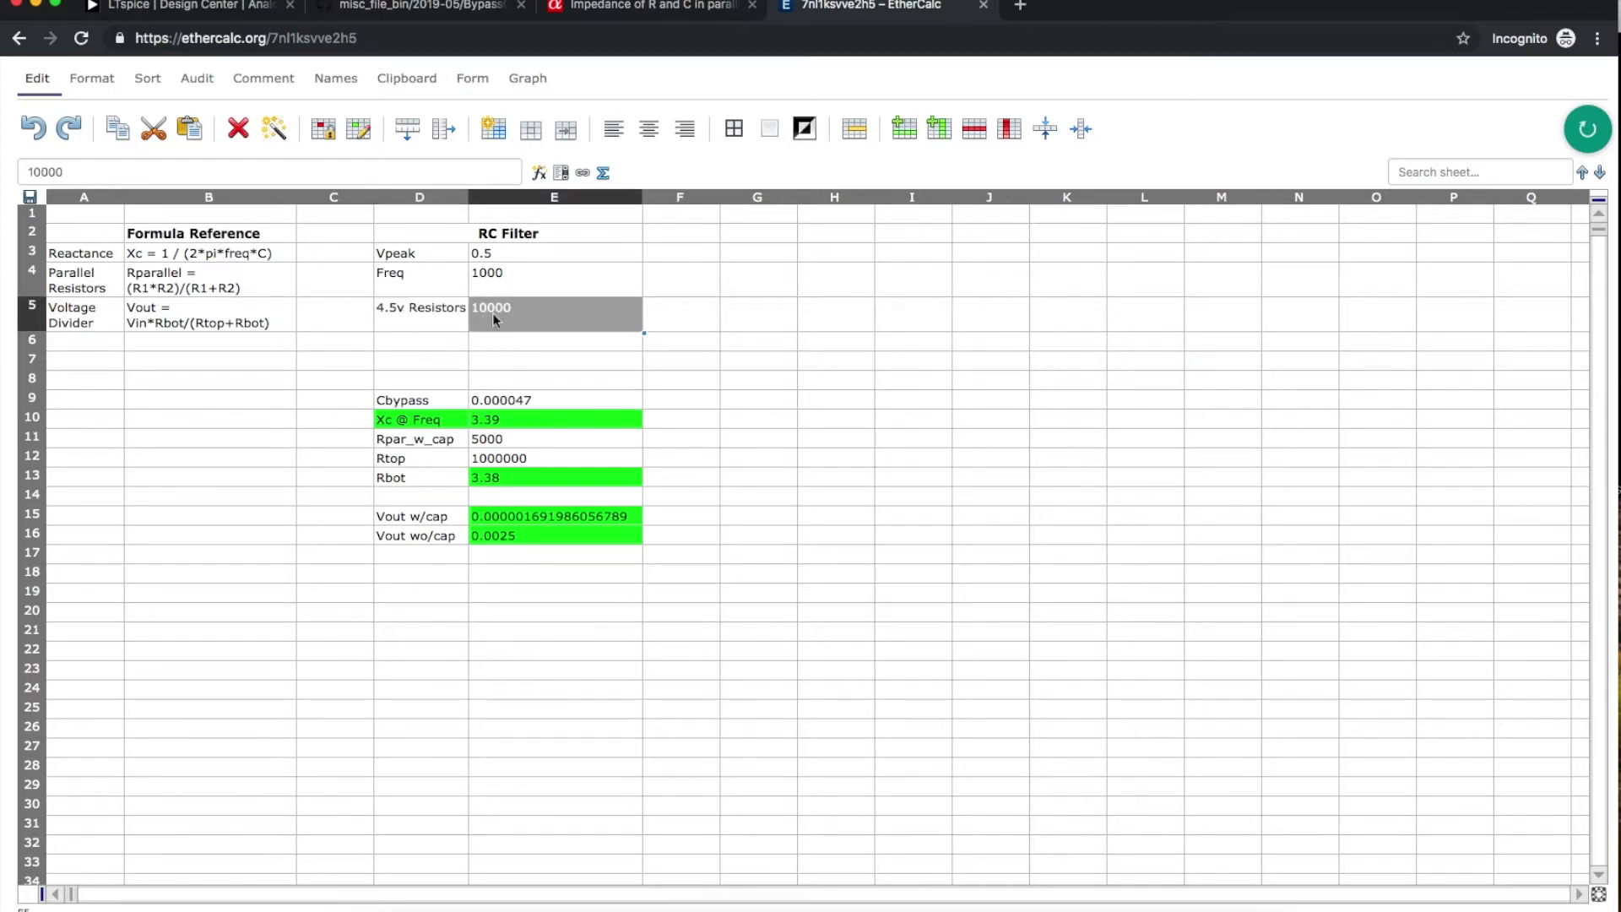
left_click(550, 438)
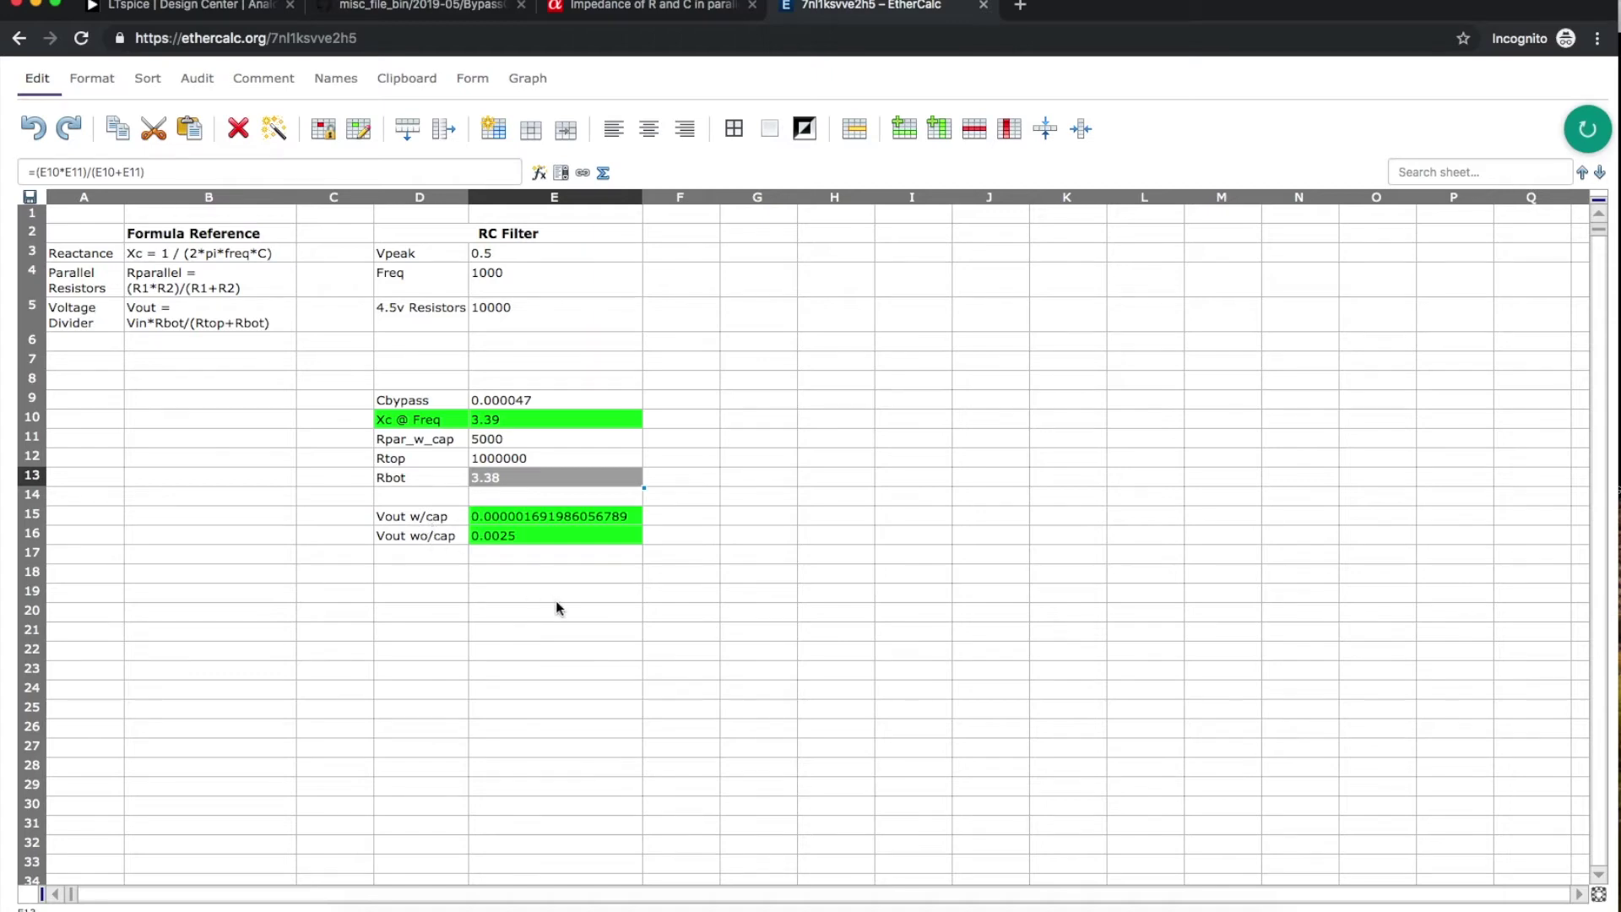
left_click(544, 539)
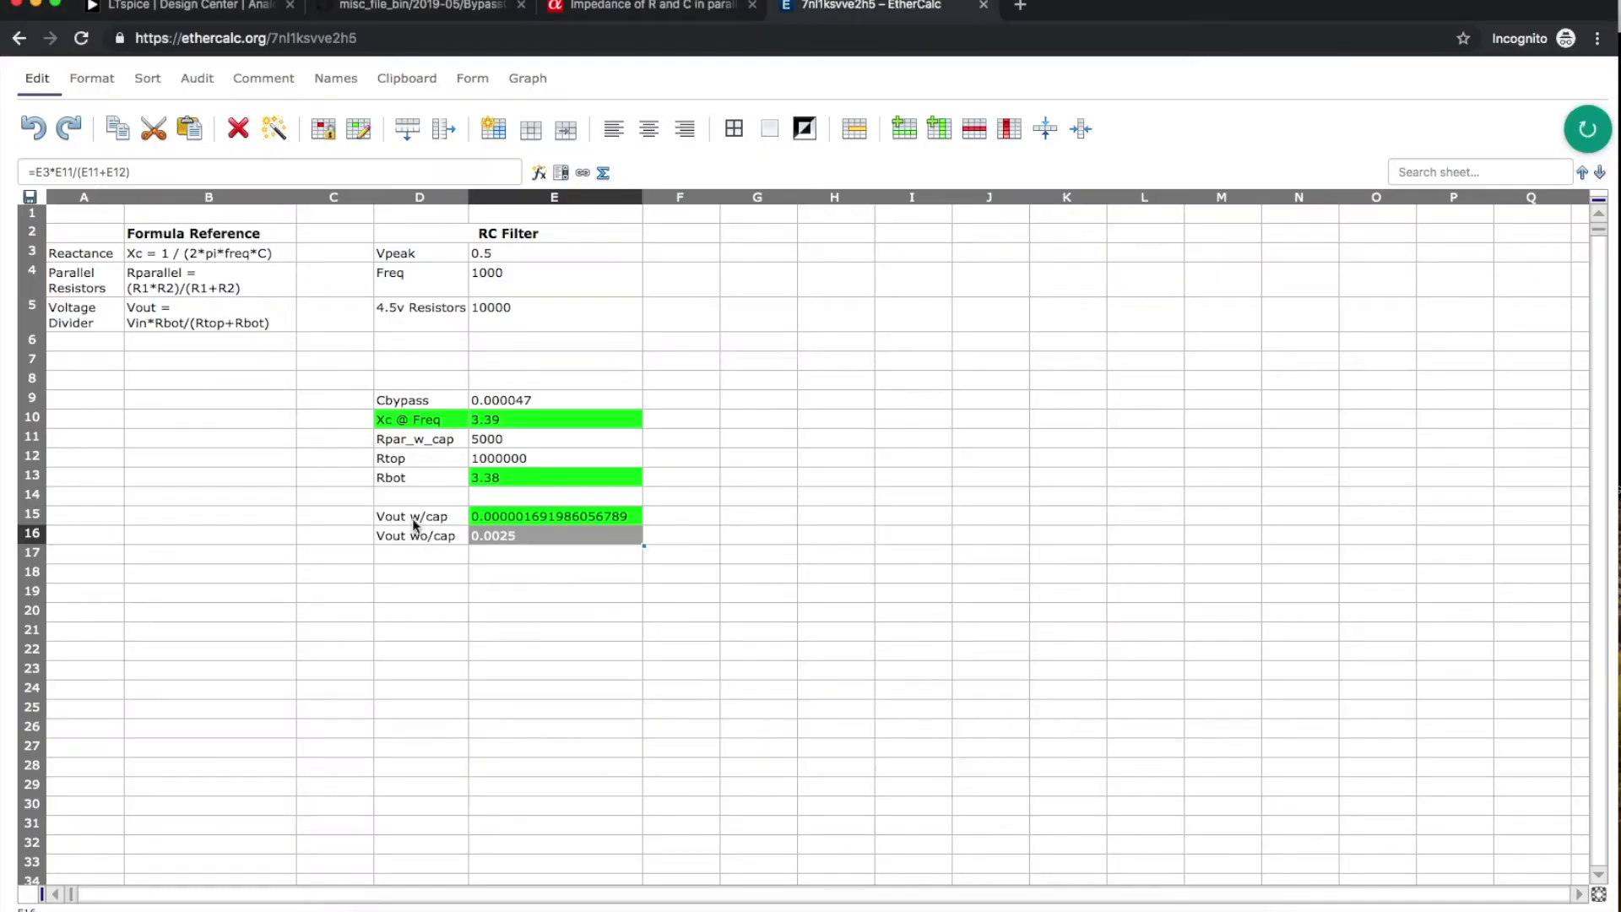
left_click(521, 517)
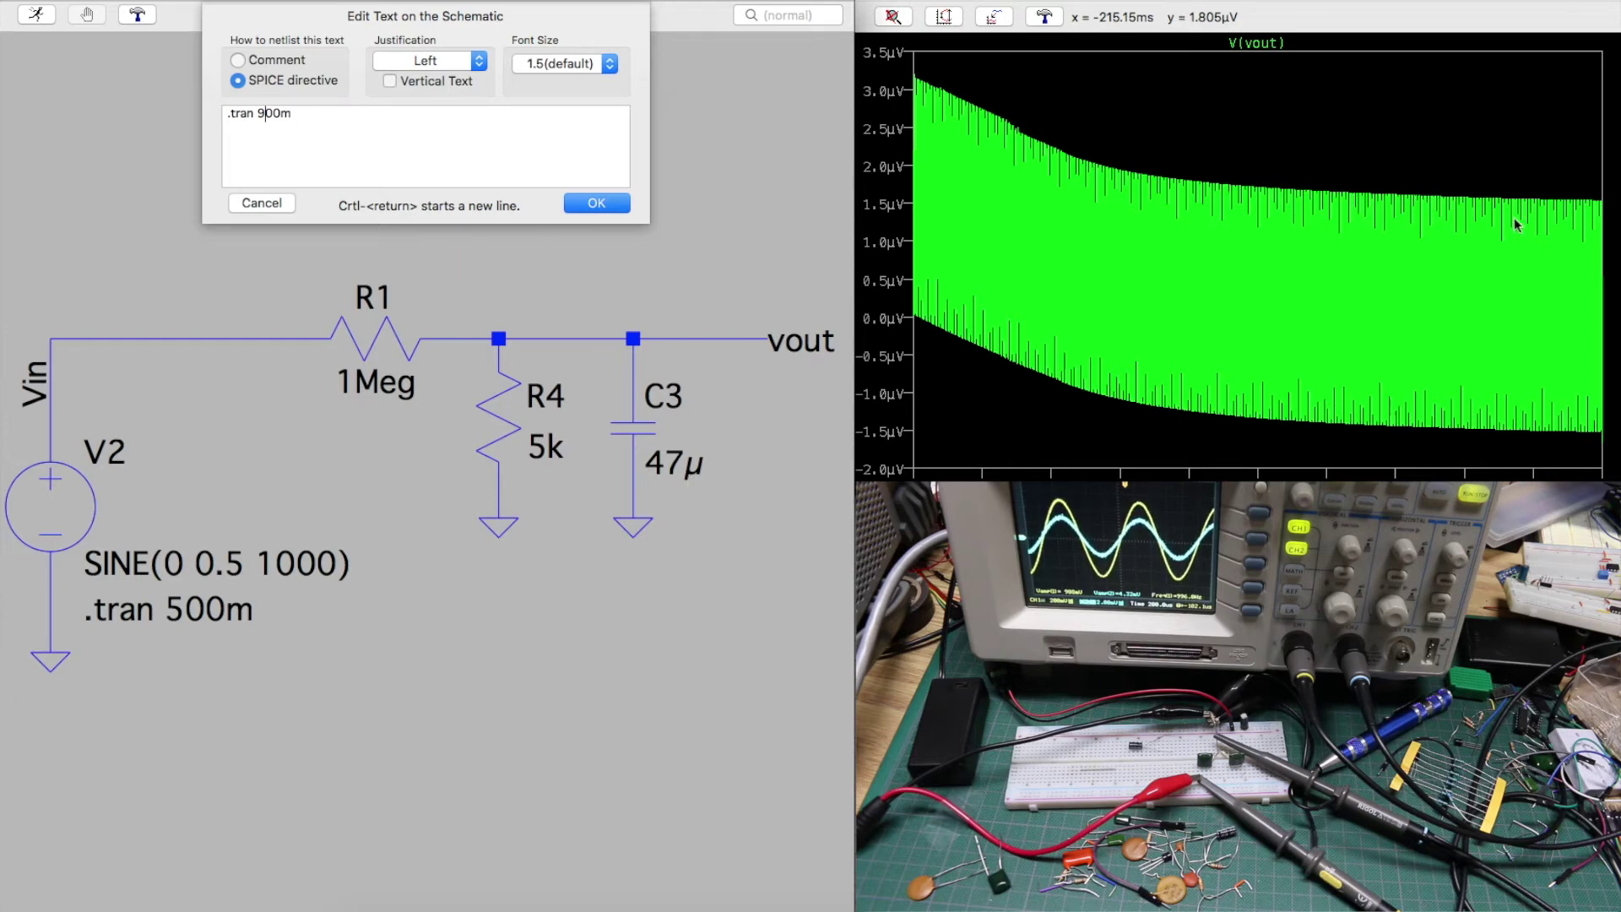
- Apply the 900 ms transient, zoom into the settled trace end, and measure the ~1.52 µV ripple peak
left_click(595, 203)
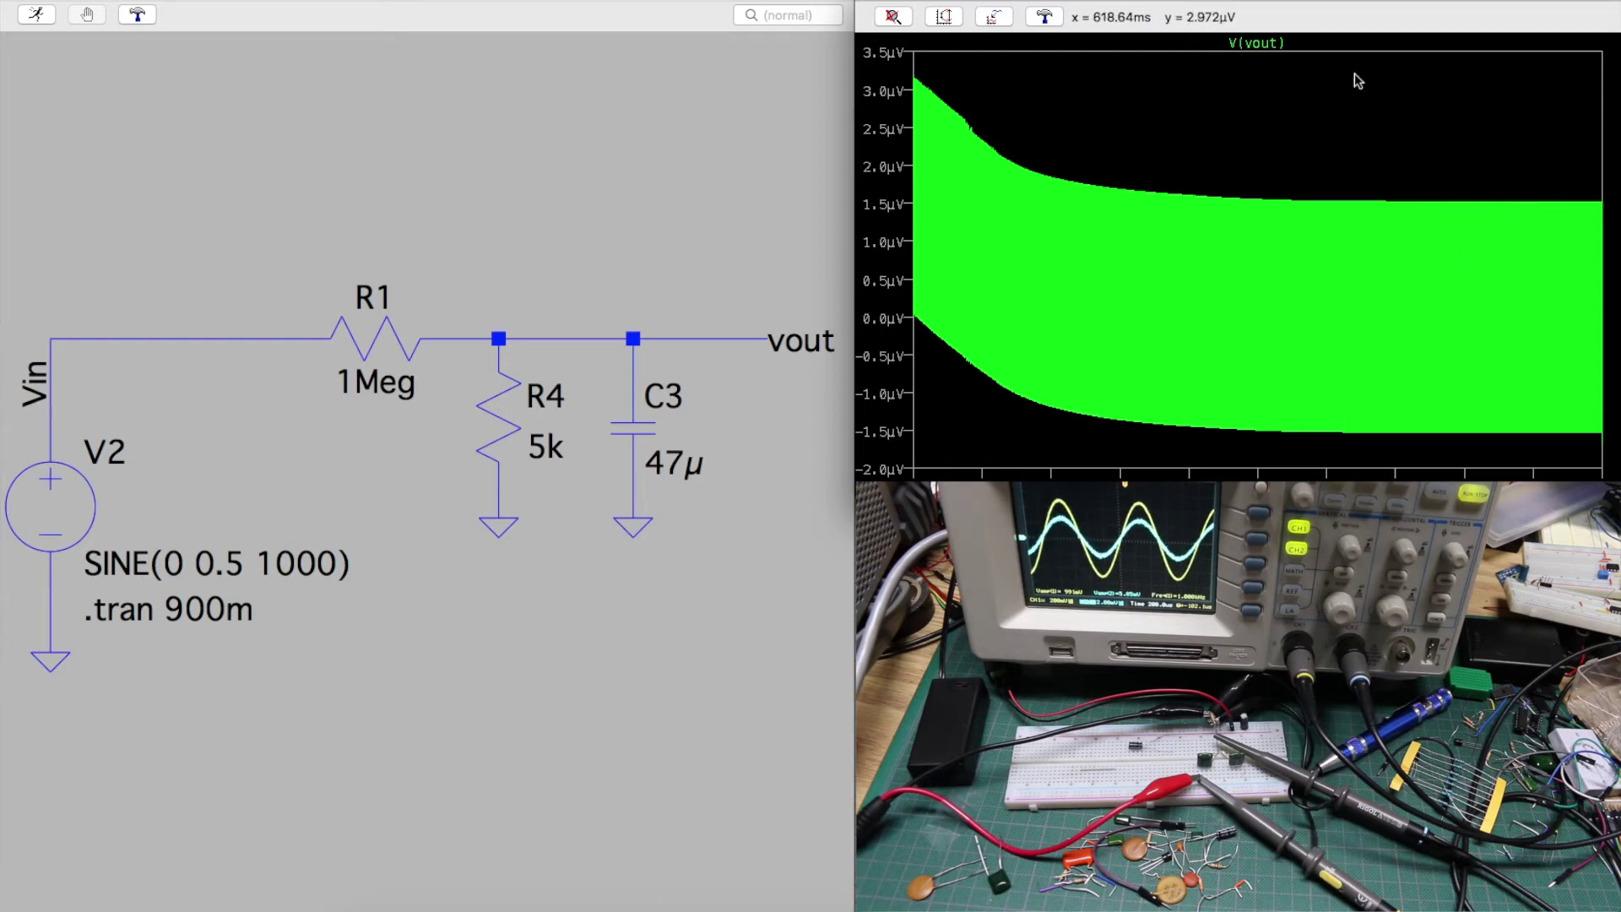
left_click_drag(1296, 180, 1565, 337)
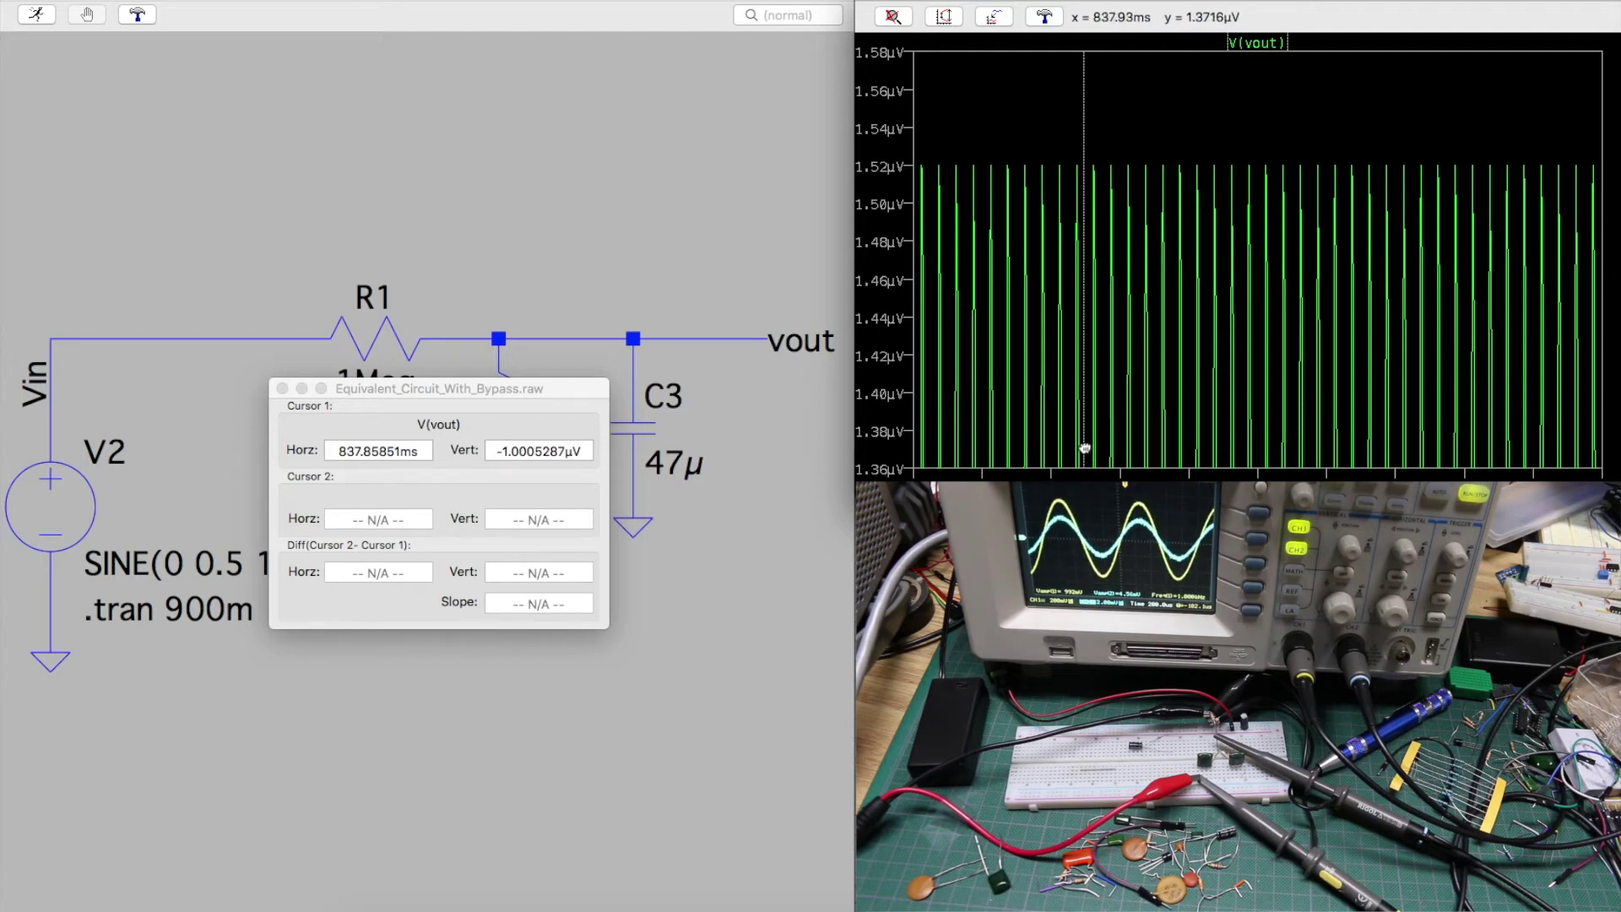
left_click_drag(1085, 449, 1083, 169)
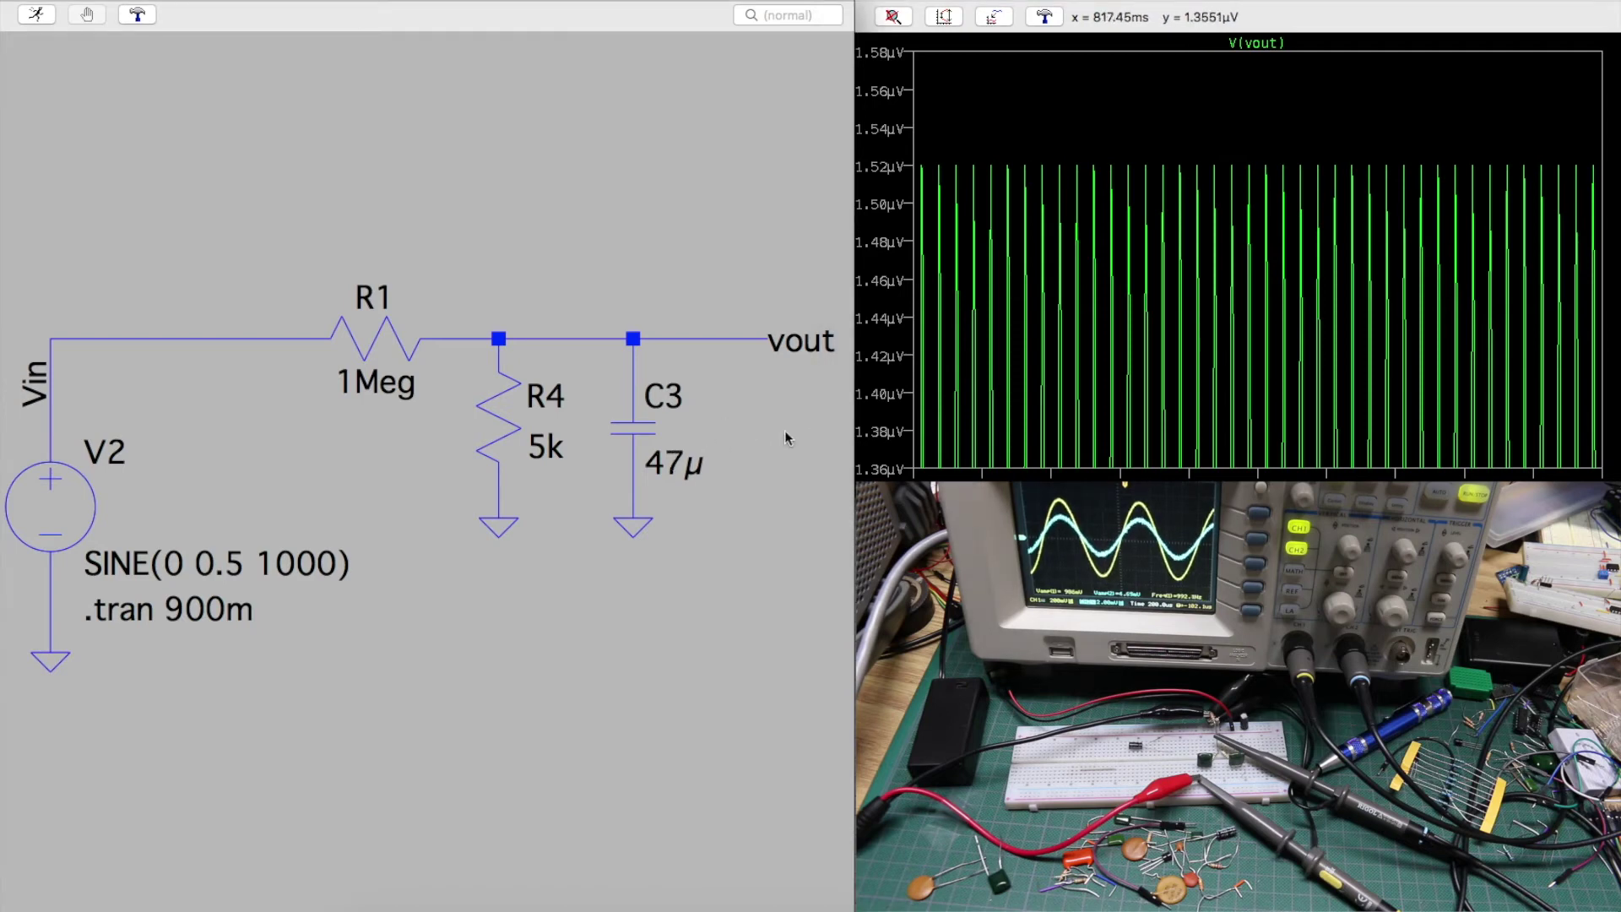
- Check that capacitor C3 is set to 47µ
right_click(651, 422)
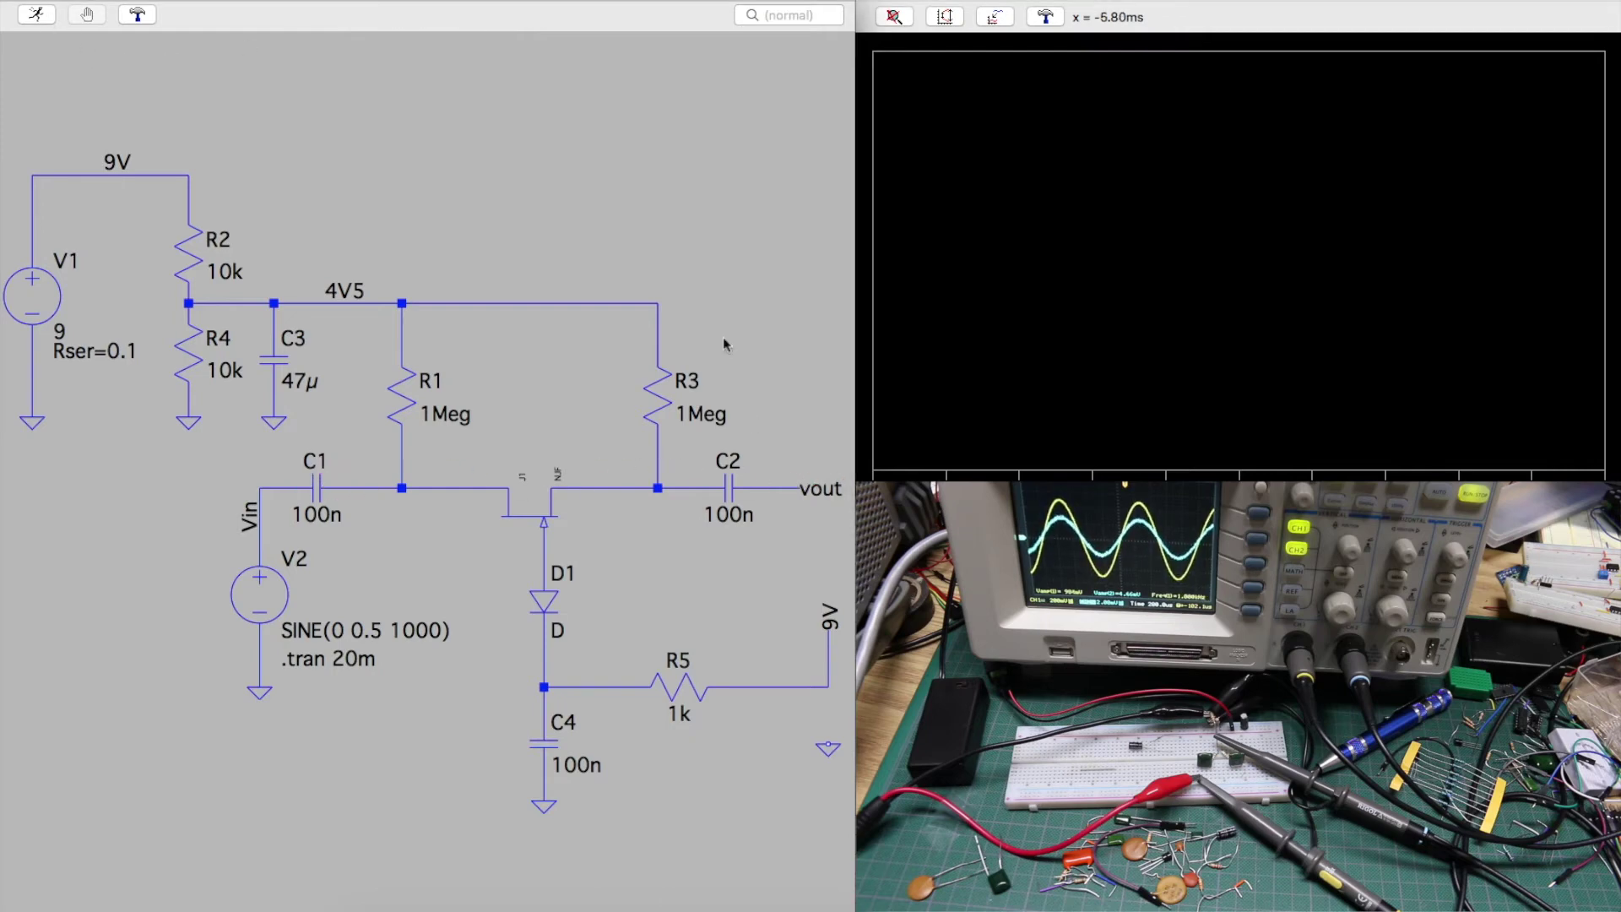
- Probe V(vout) and V(vin) so both ±500 mV 1 kHz sines overlay on the plot
left_click(779, 487)
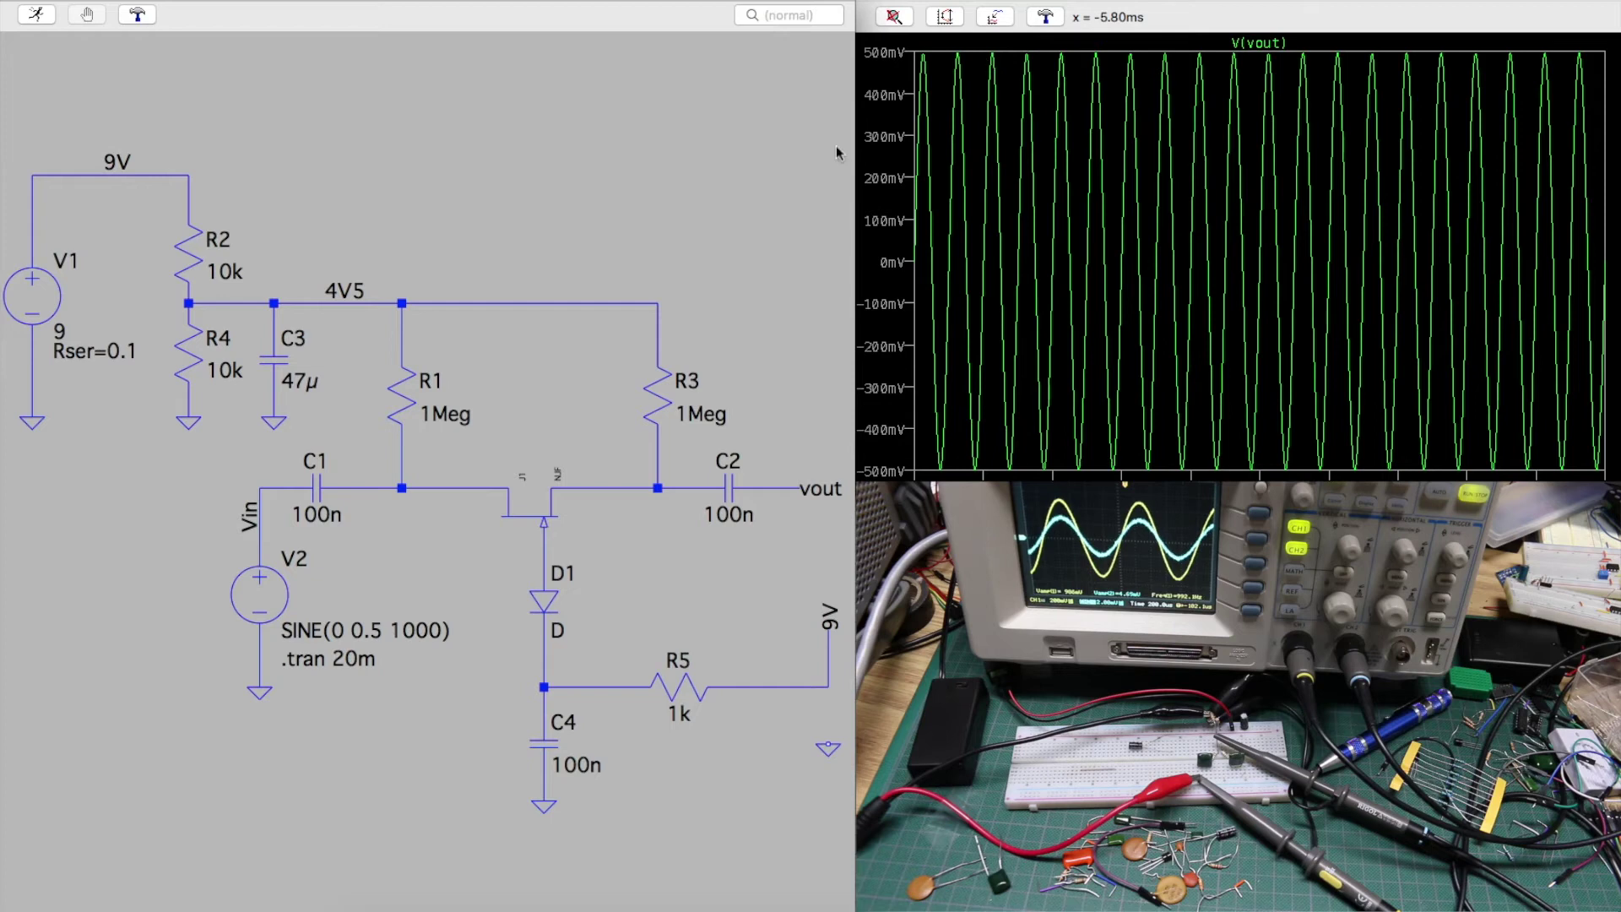
left_click(286, 487)
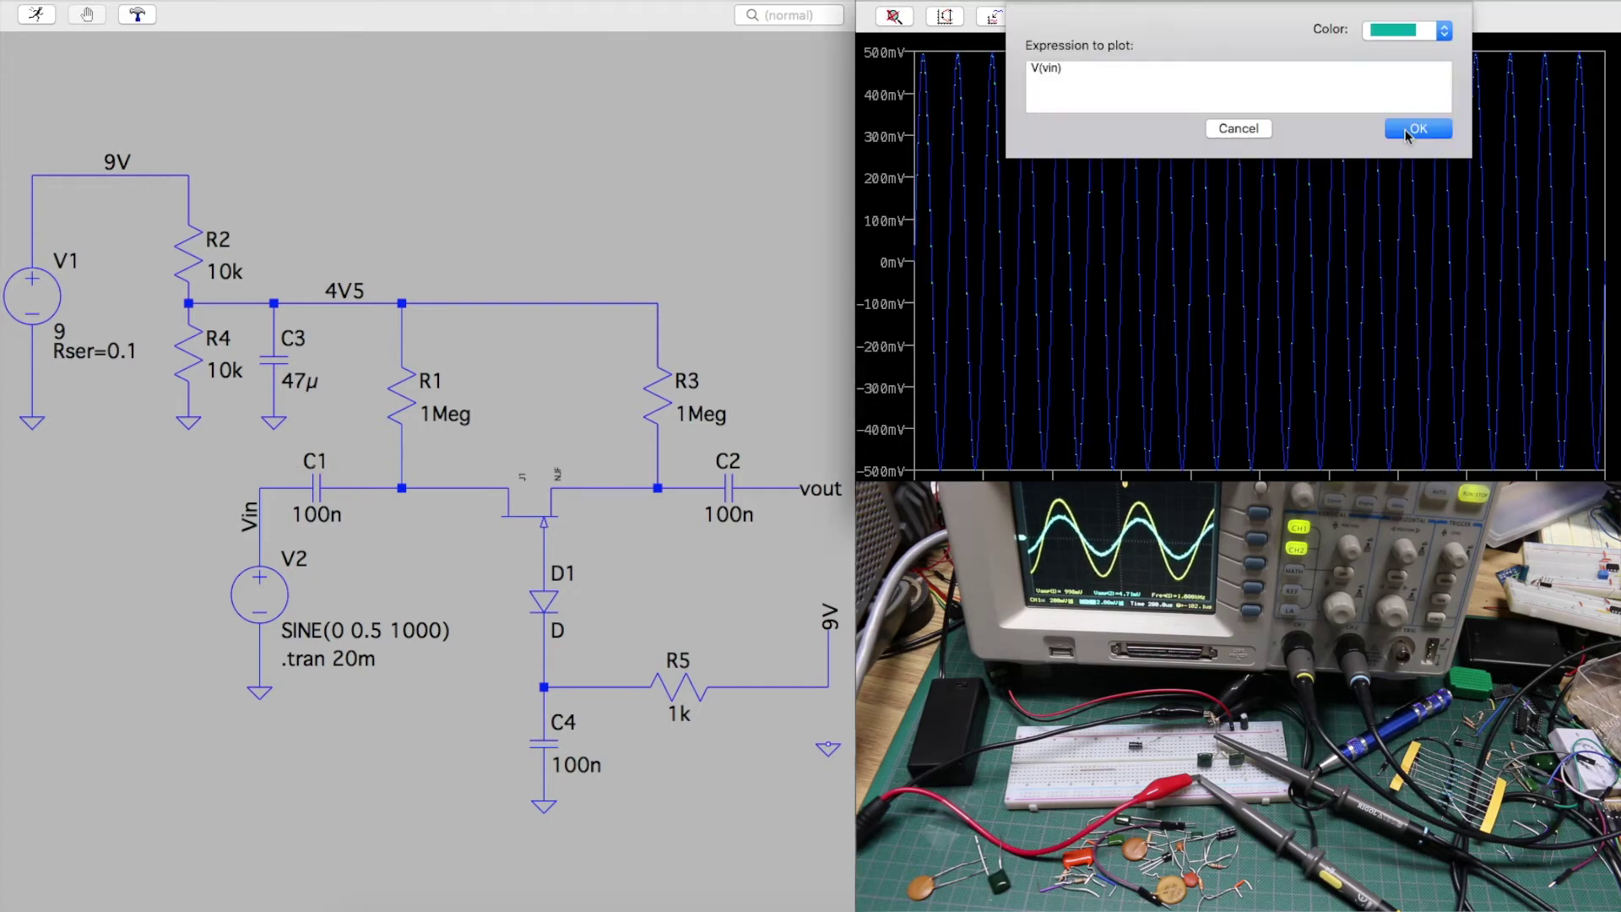
left_click(1409, 130)
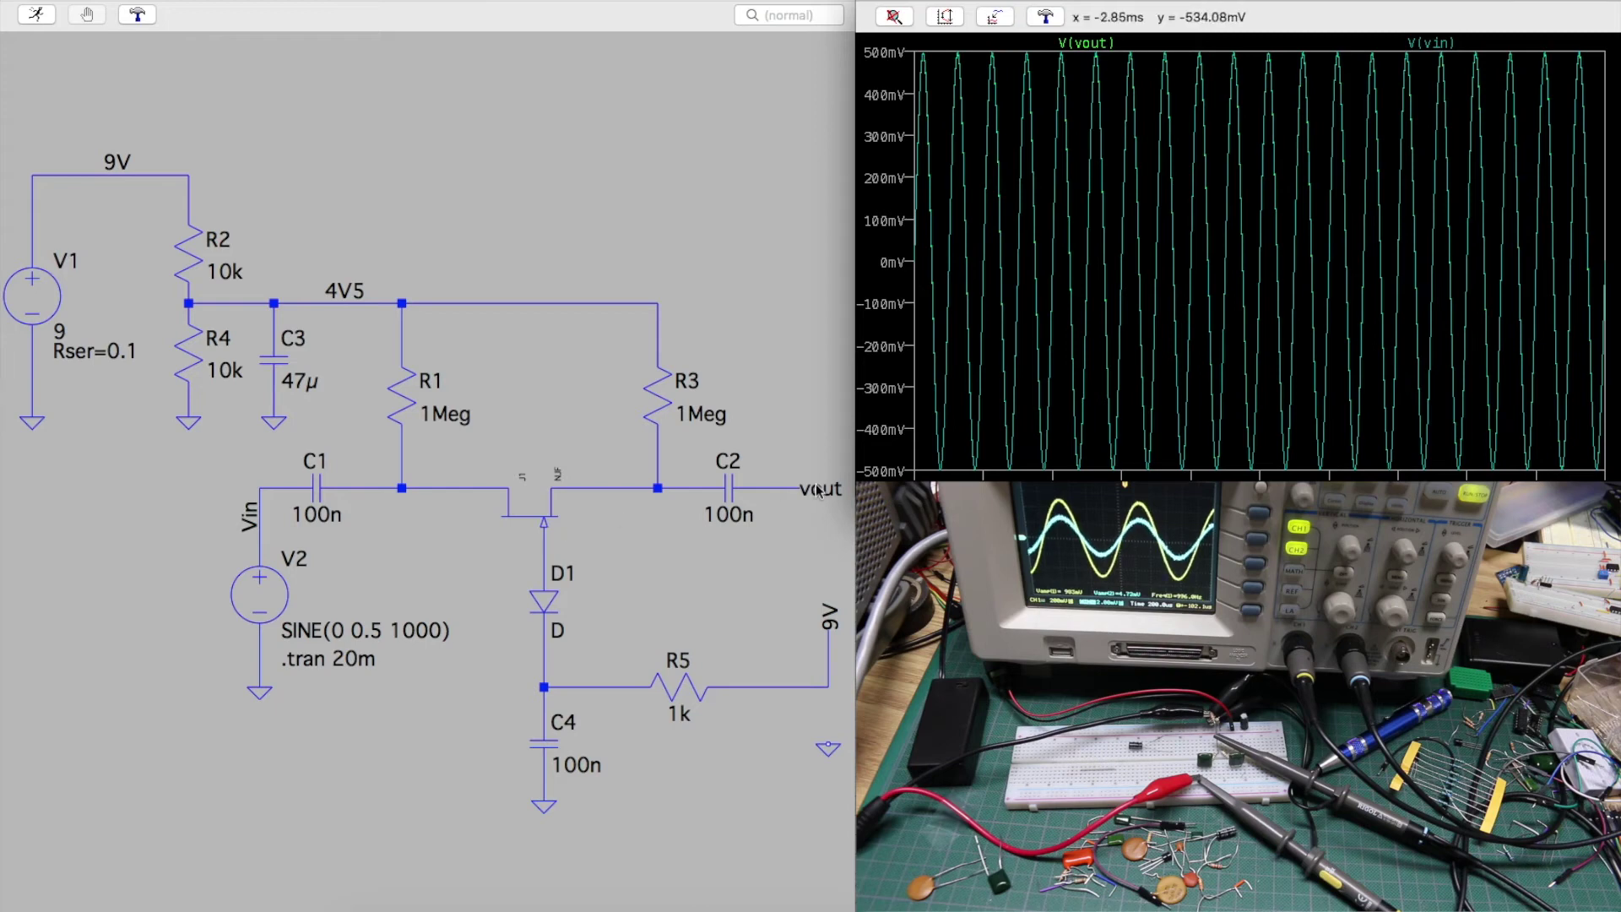
- Drag the 9V supply label away from R5's right end
right_click(613, 583)
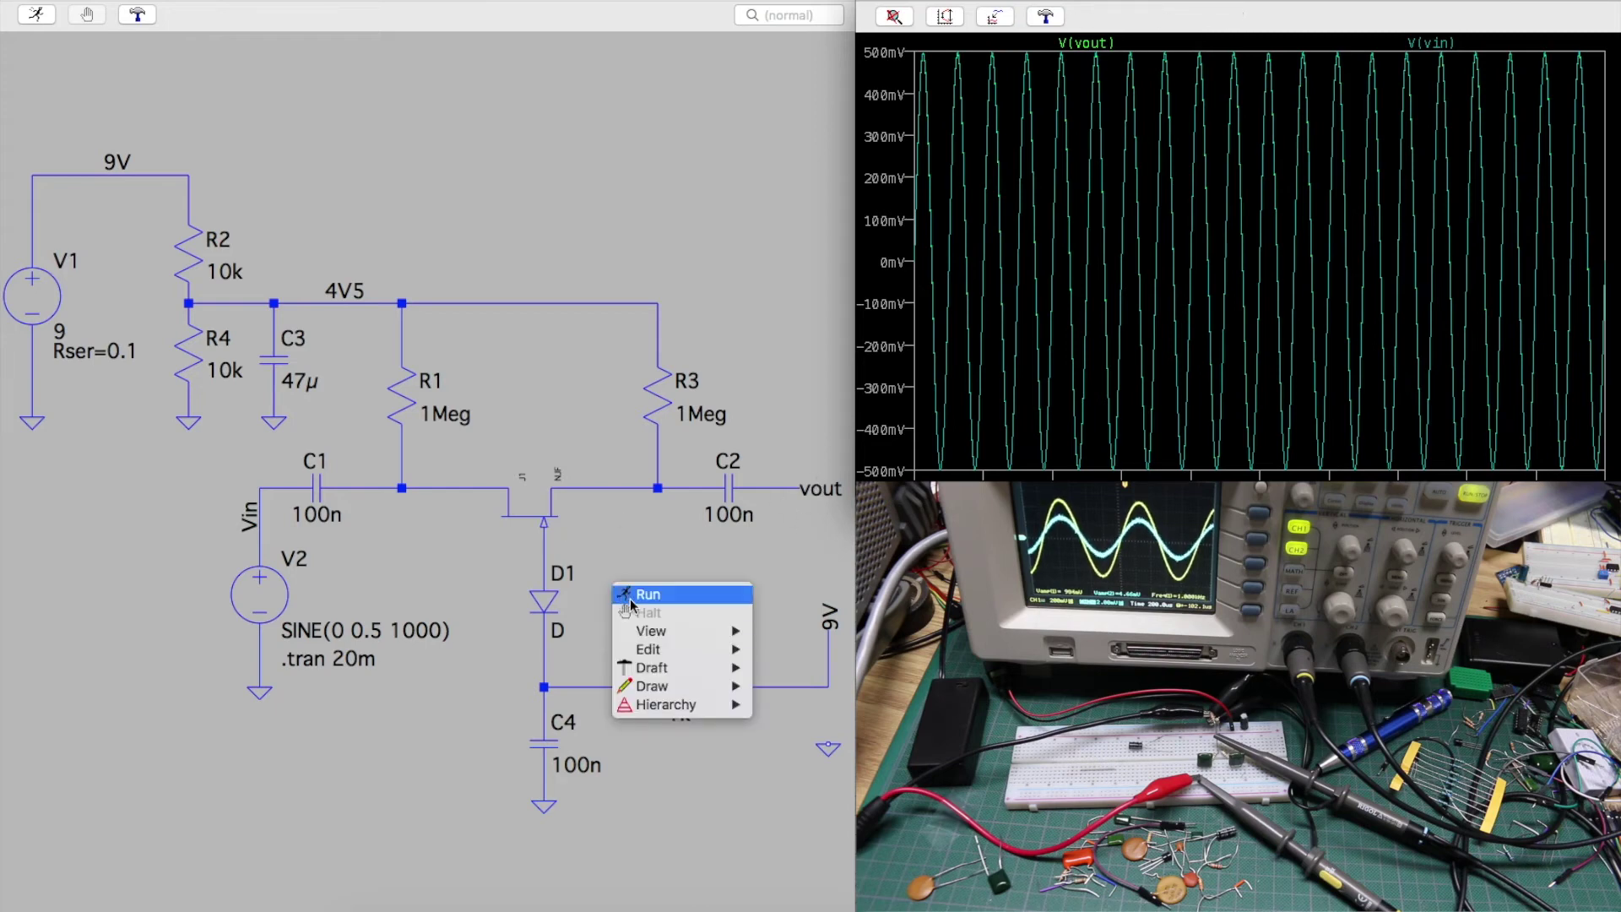
mouse_move(668, 648)
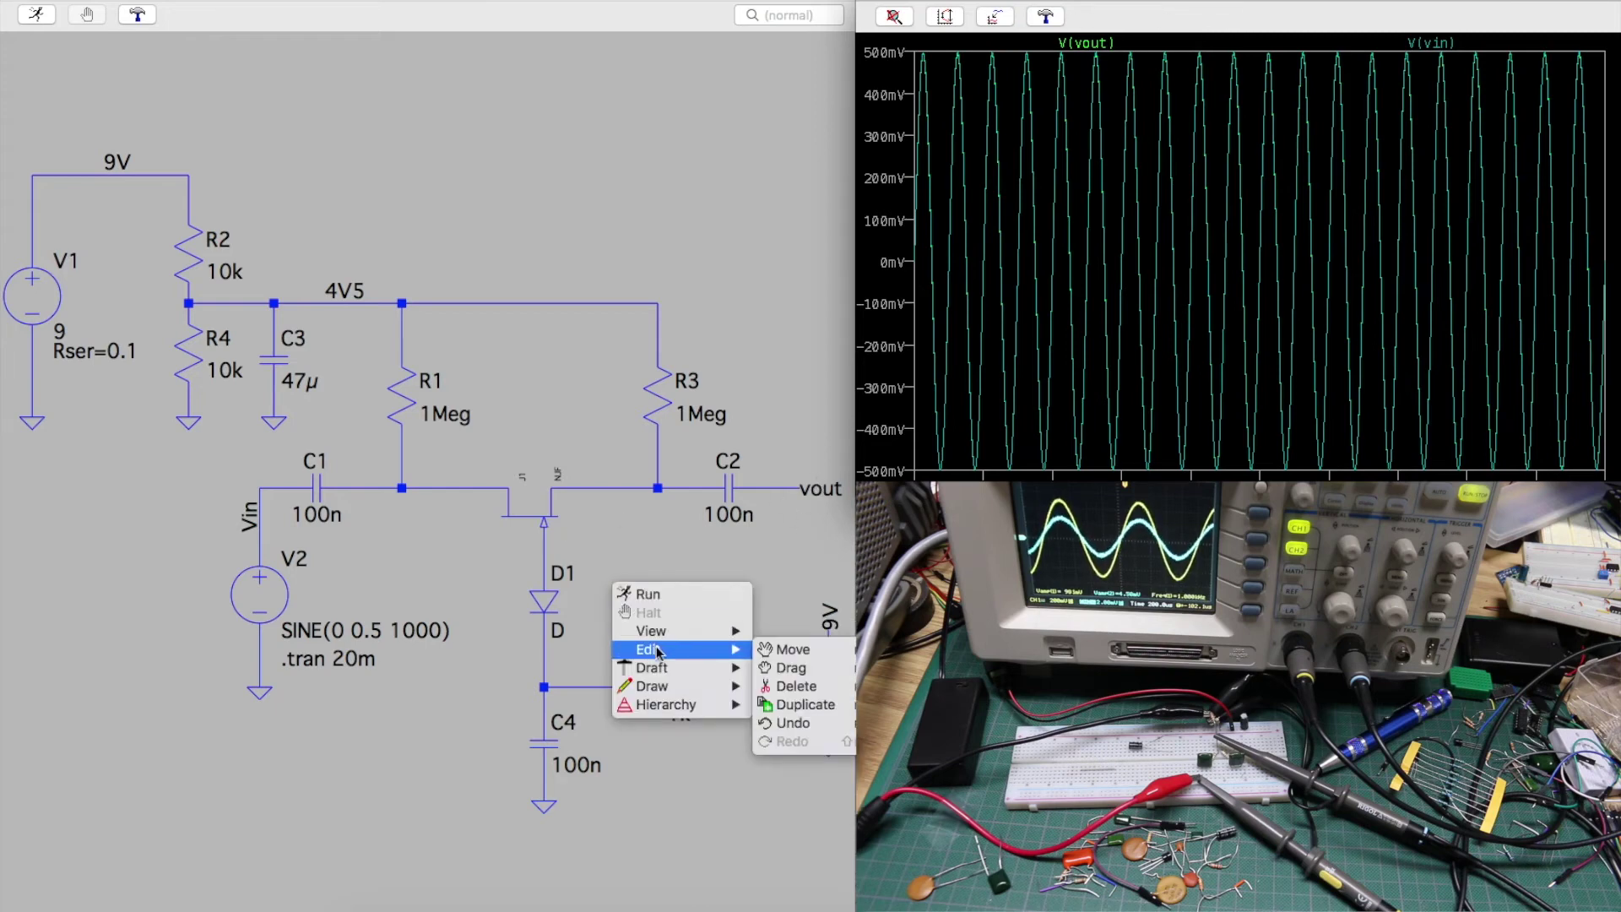
left_click(806, 669)
- Wire R5's free end down to the ground symbol and rerun the simulation
right_click(667, 580)
mouse_move(707, 664)
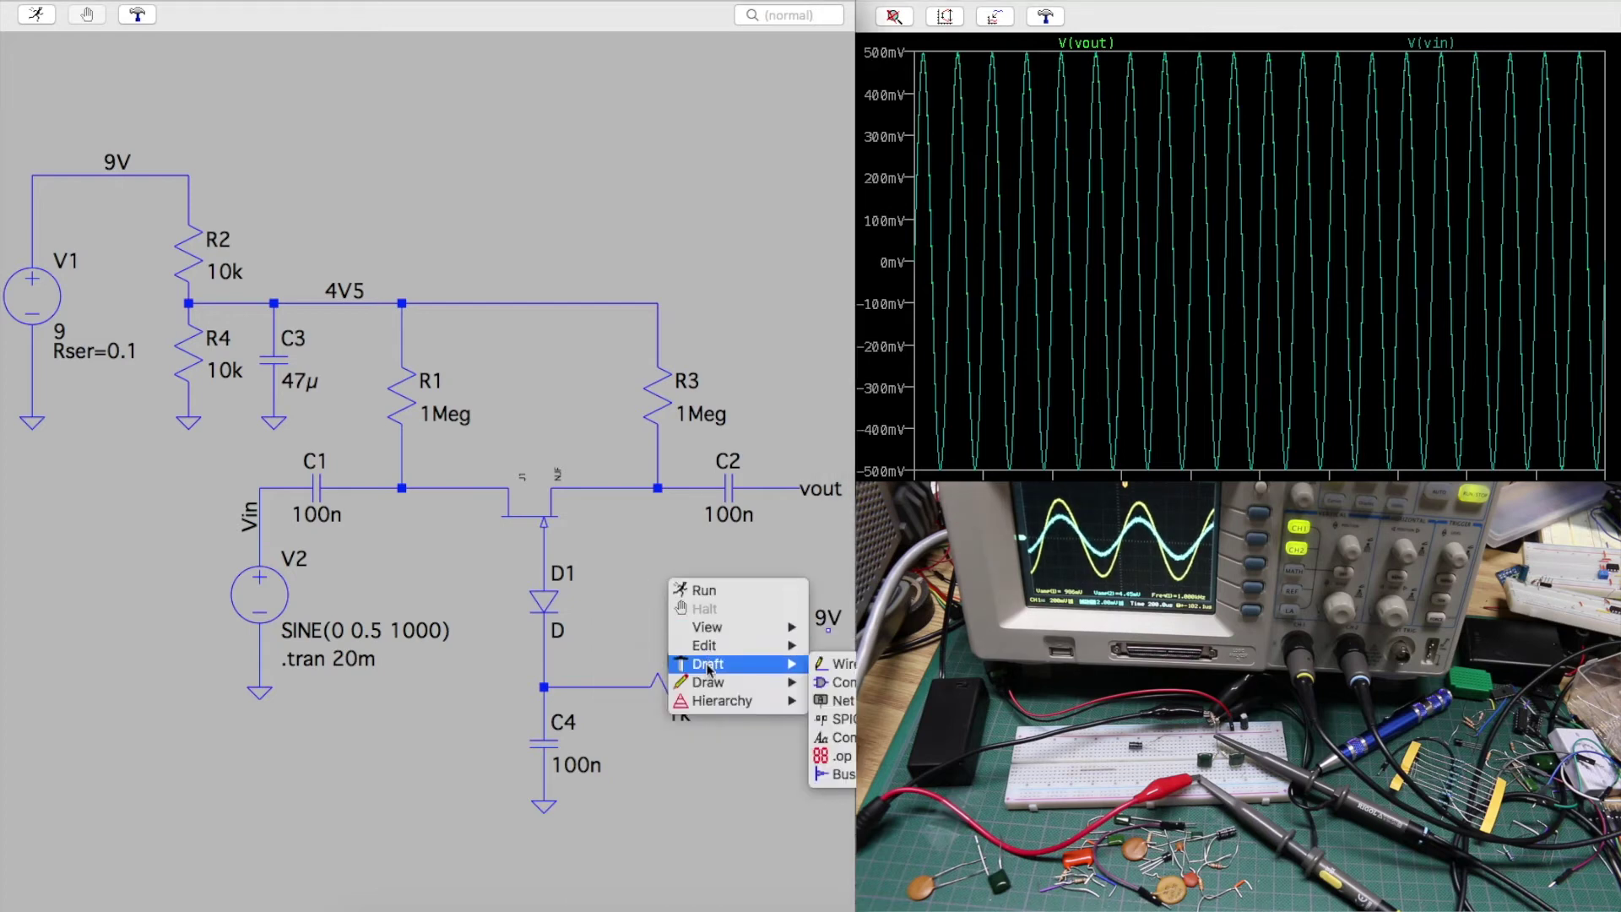
left_click(832, 663)
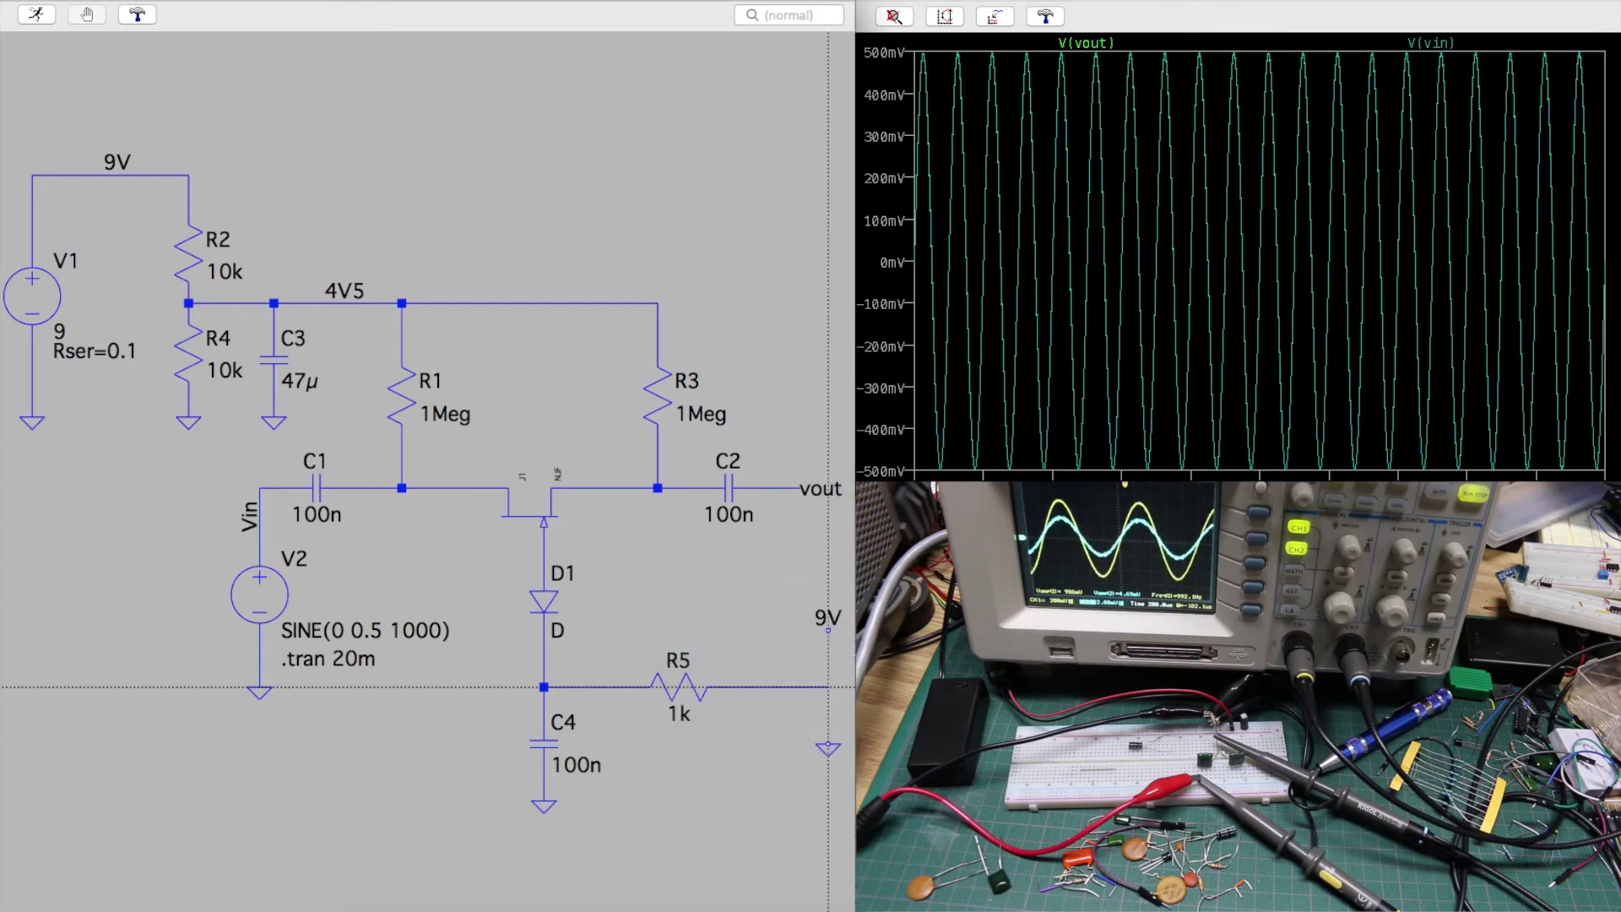
left_click(706, 686)
left_click(828, 746)
key("Escape")
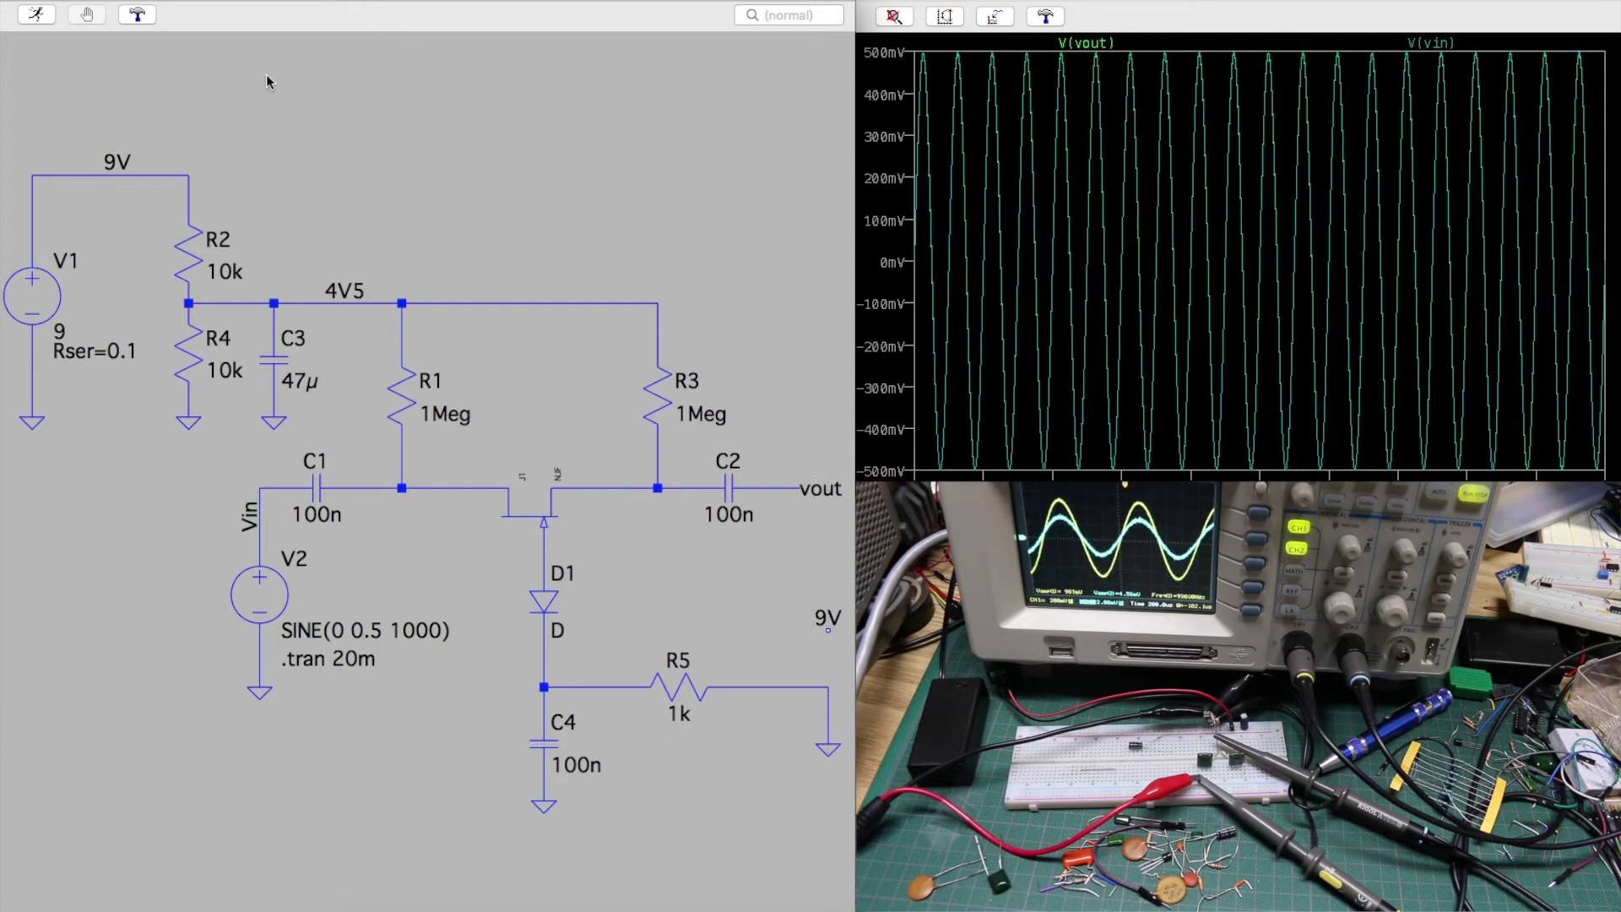
left_click(36, 15)
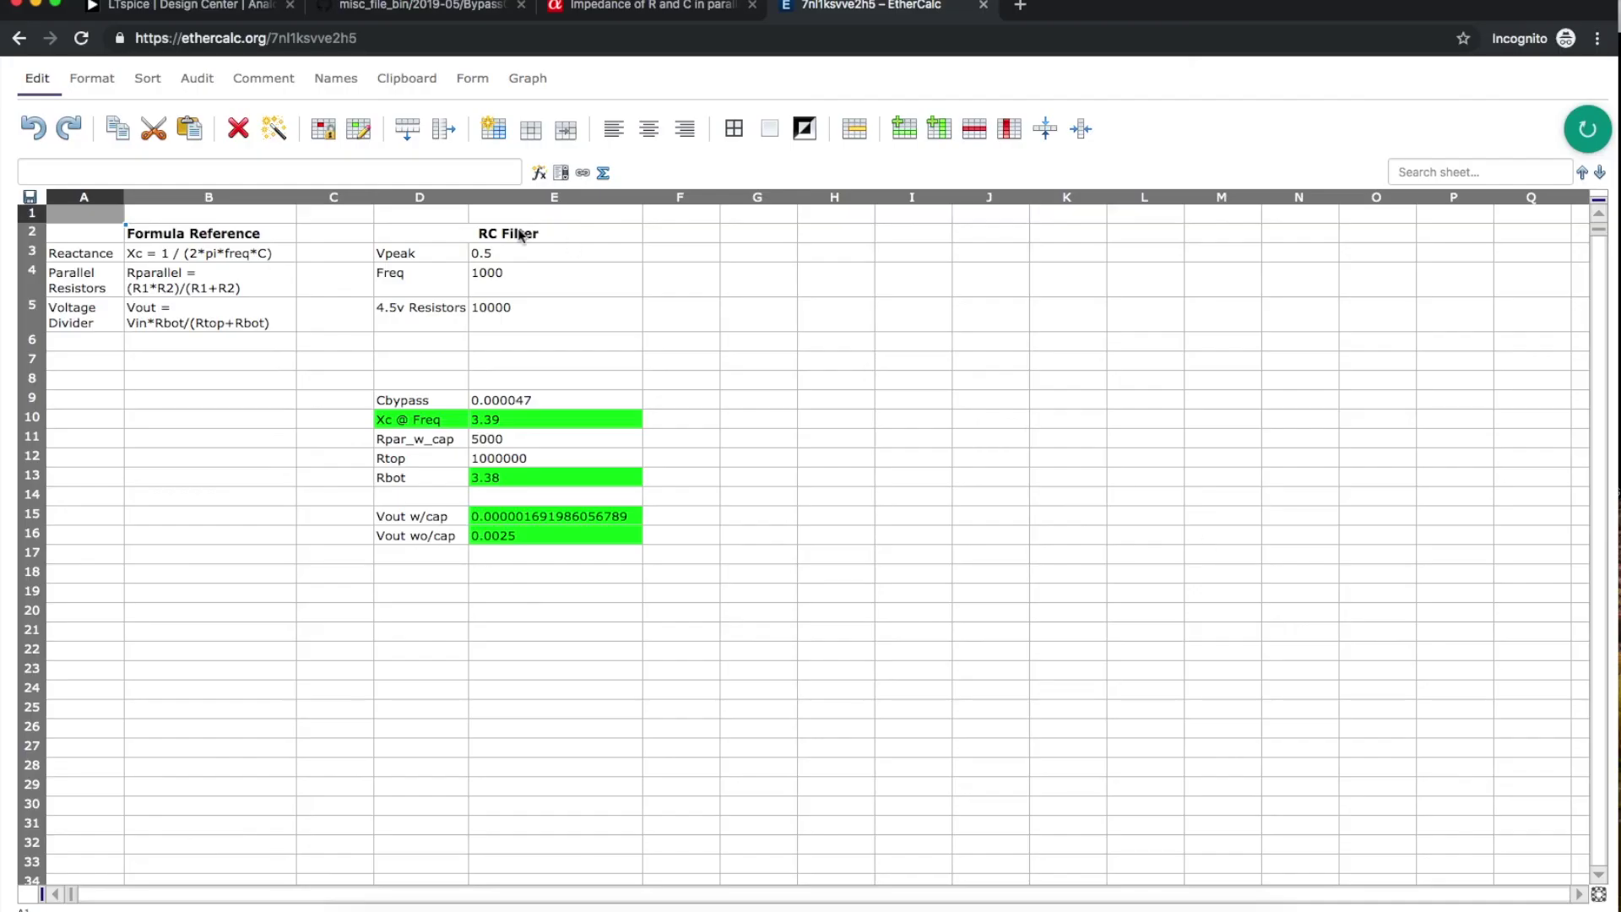
- Return to Keisan's parallel R and C calculator showing |Z| = 3.386 Ω for 5 kΩ and 47 µF
key("ctrl+shift+Tab")
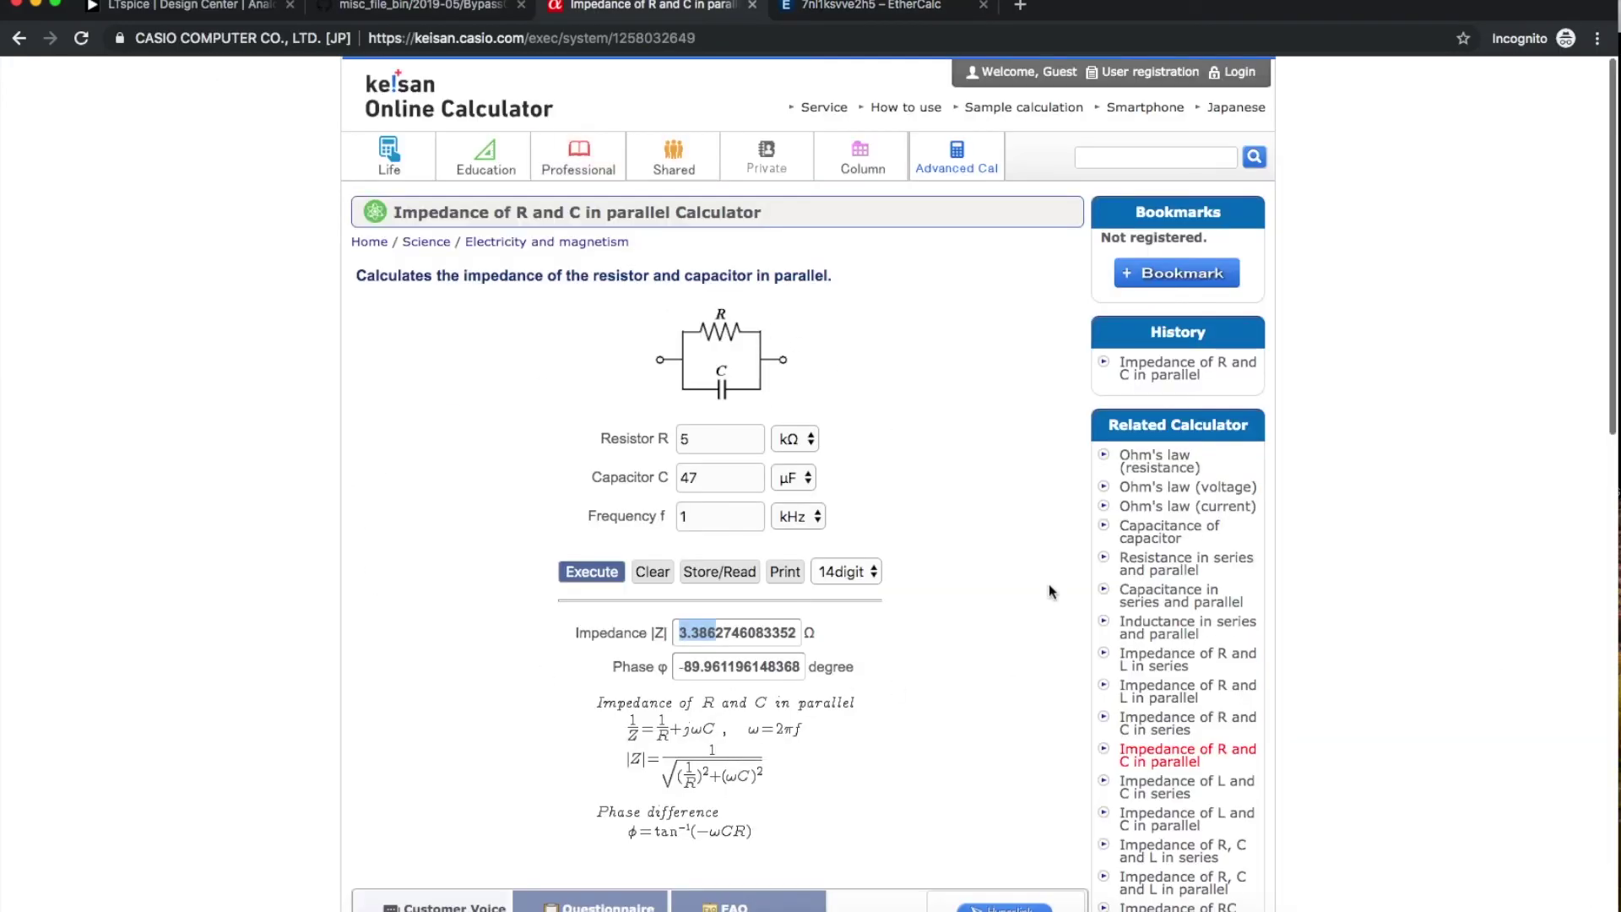